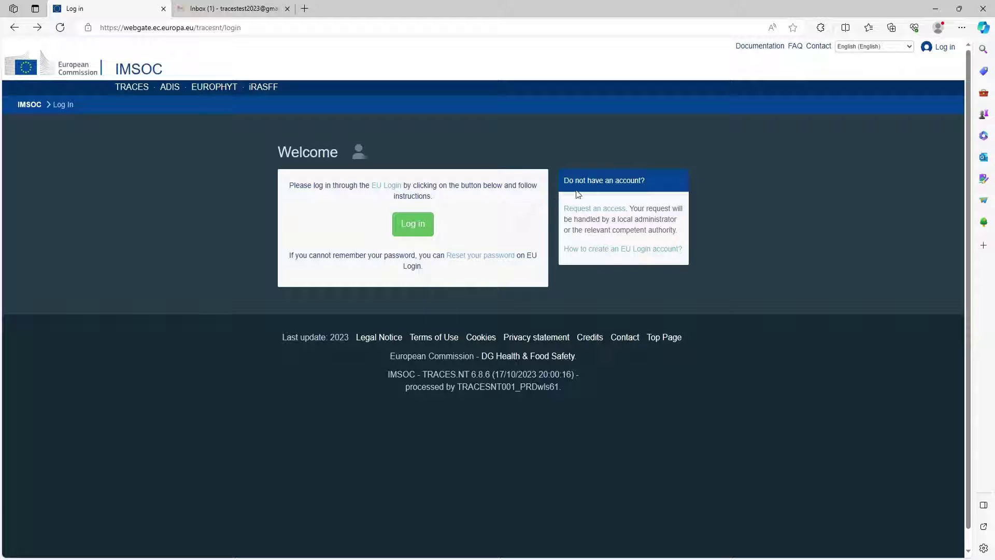
Step: Bring up the EU Login account registration form, keeping the page language as English (en)
click(599, 211)
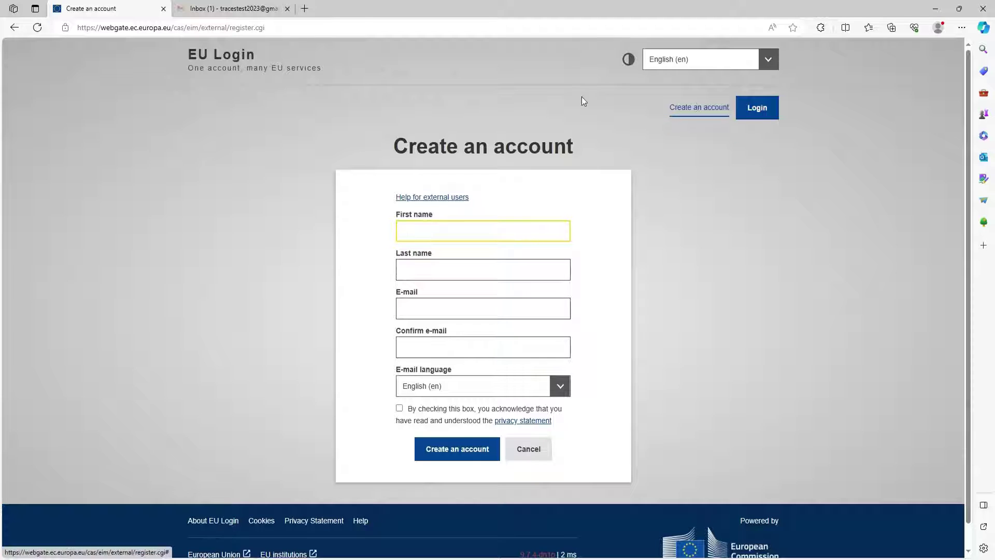
click(697, 60)
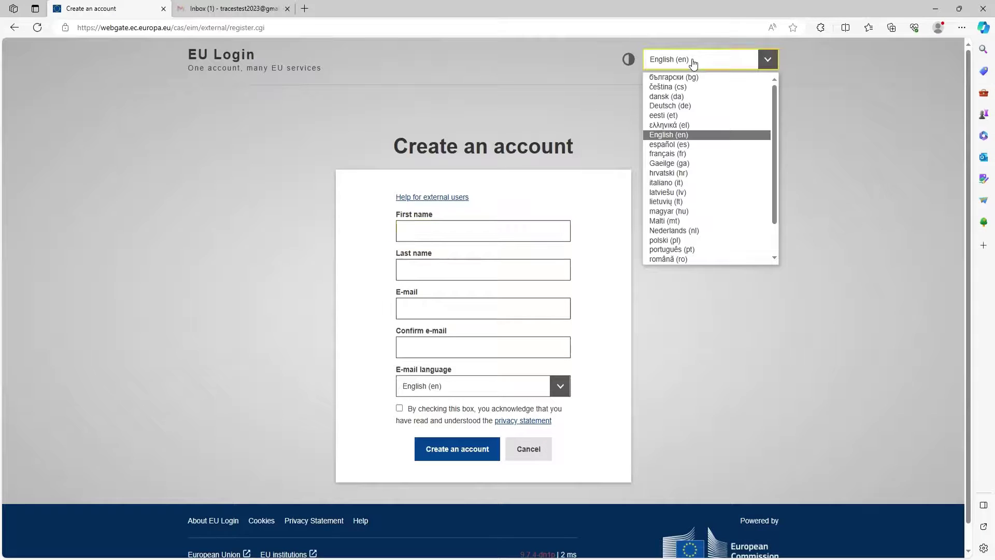
click(699, 136)
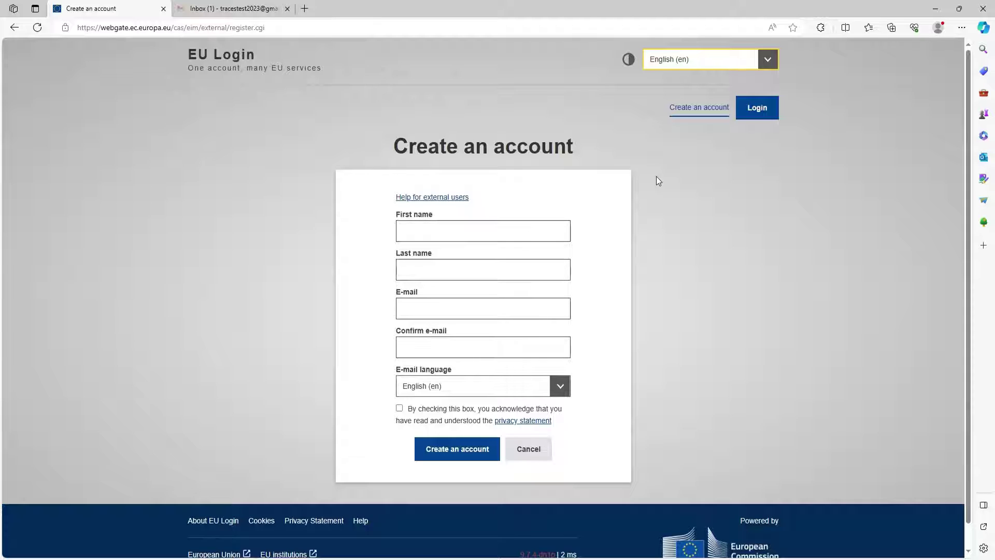
Step: Enter the user's first name and last name in the registration form
click(486, 230)
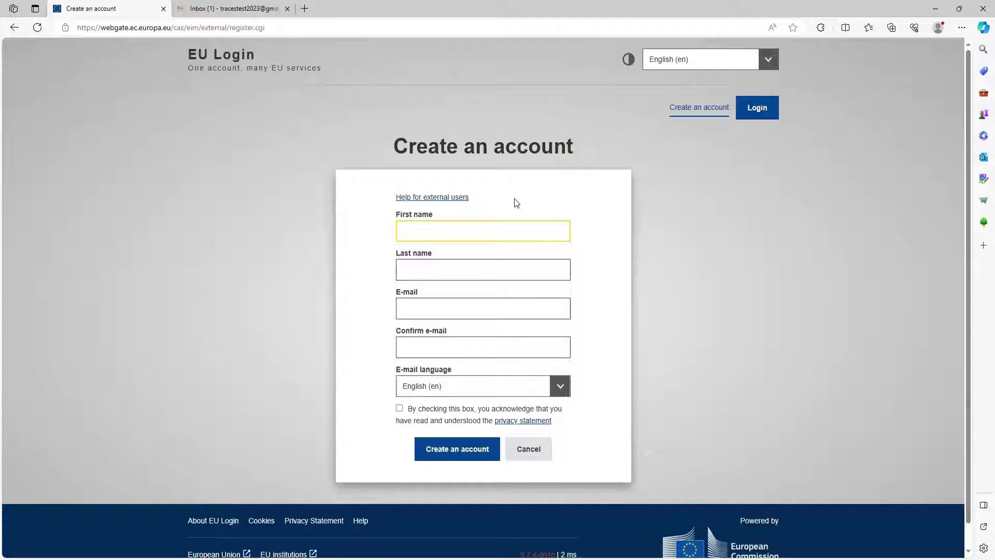
text(John)
click(419, 270)
text(Smith)
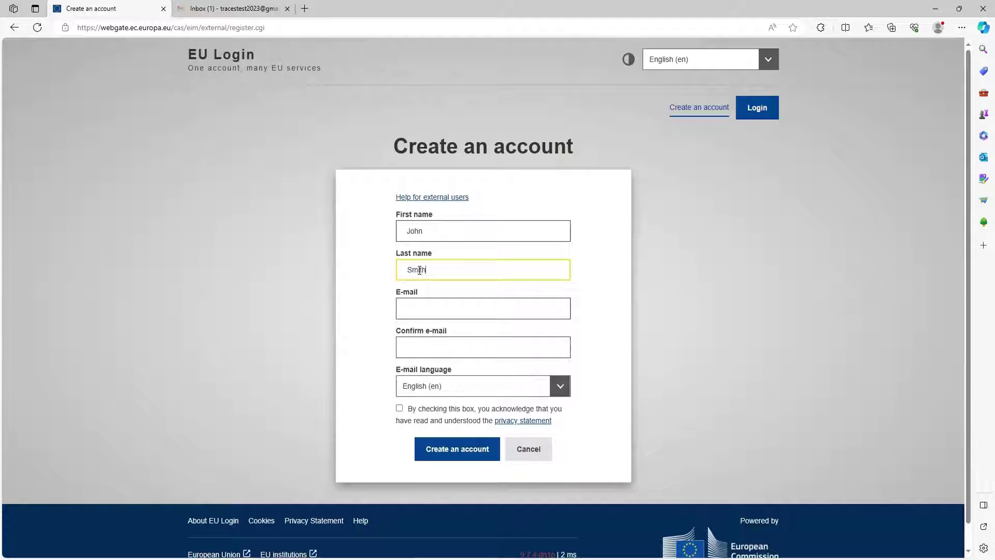
Step: Enter and confirm the user's e-mail address, accept the privacy statement, and submit the registration
click(436, 307)
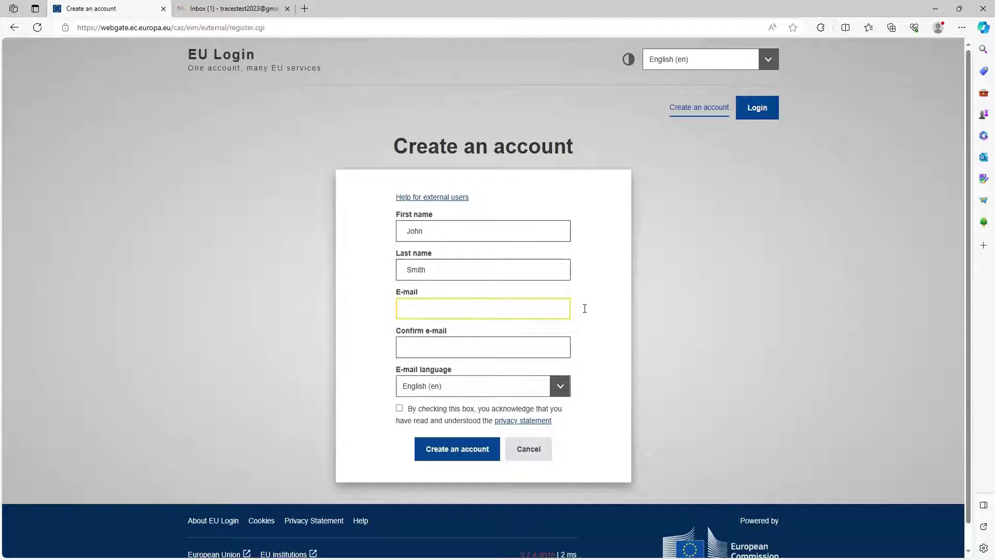
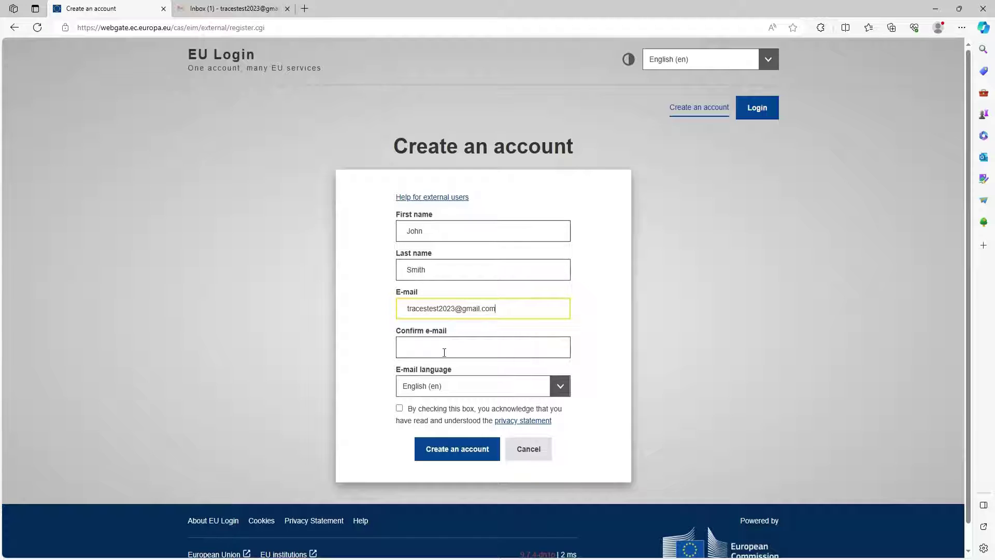
click(446, 351)
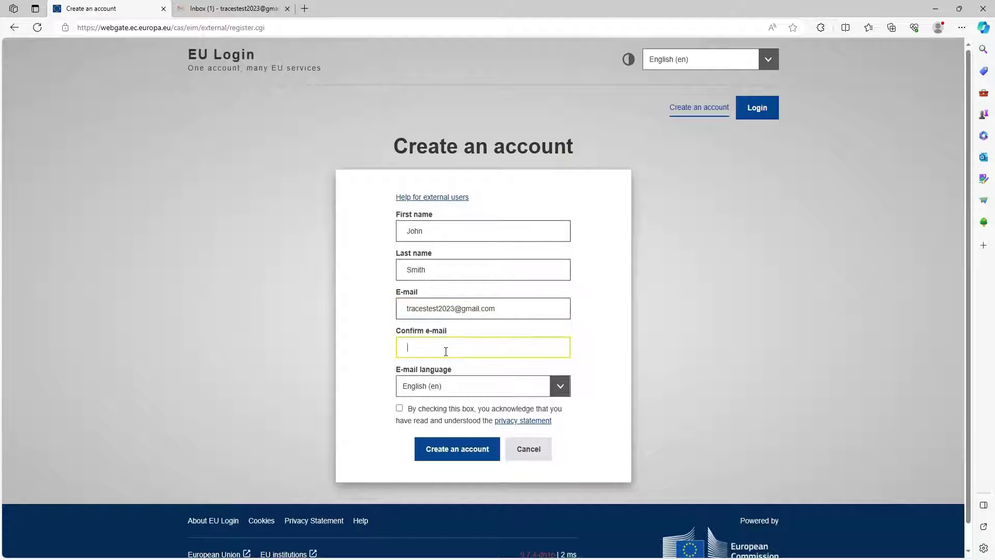
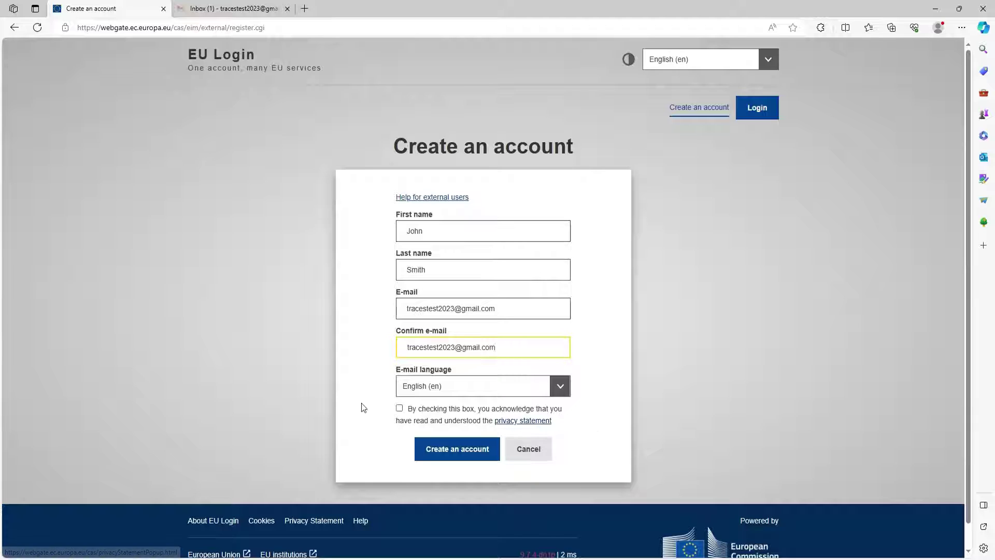
click(399, 408)
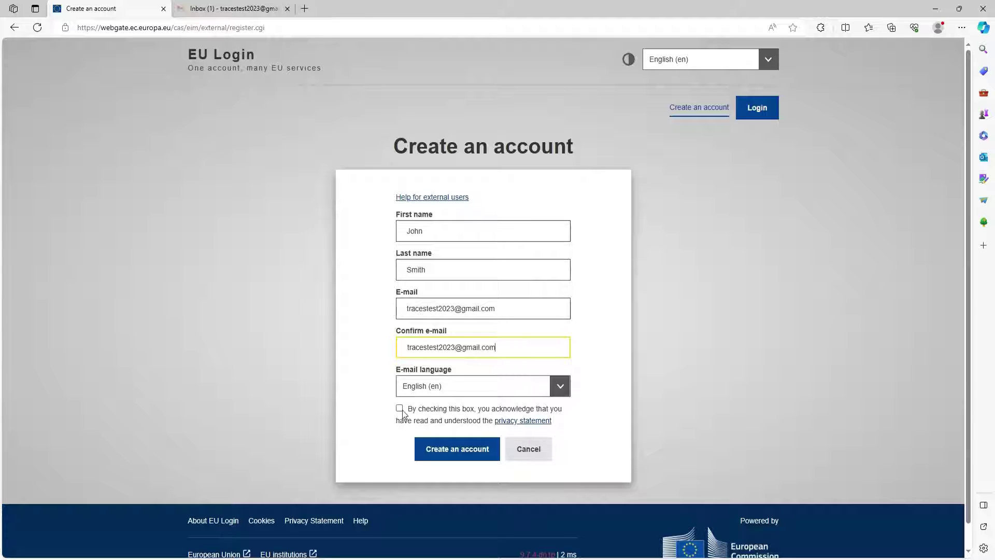
click(451, 459)
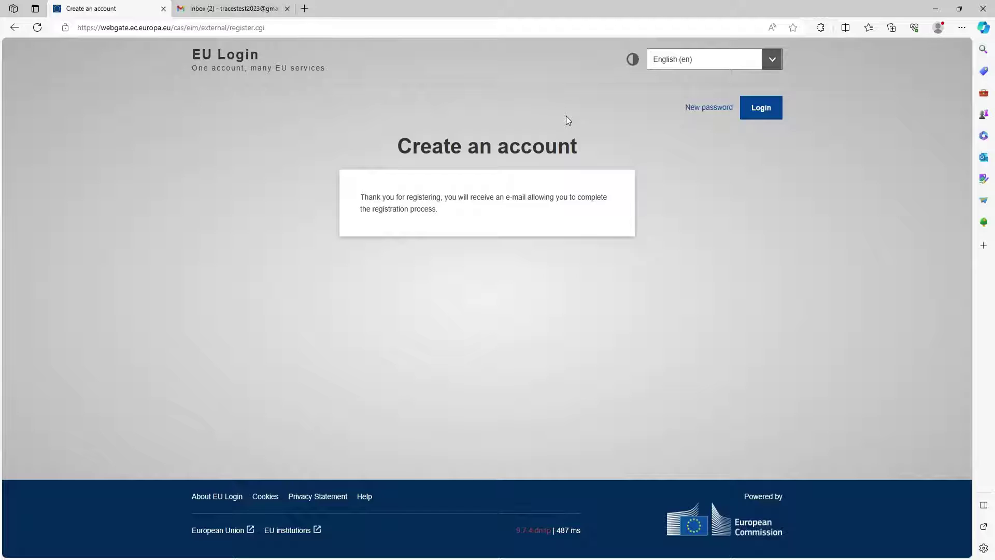
Step: Open the 'Your password' e-mail in Gmail and follow its link to the New password page
click(211, 9)
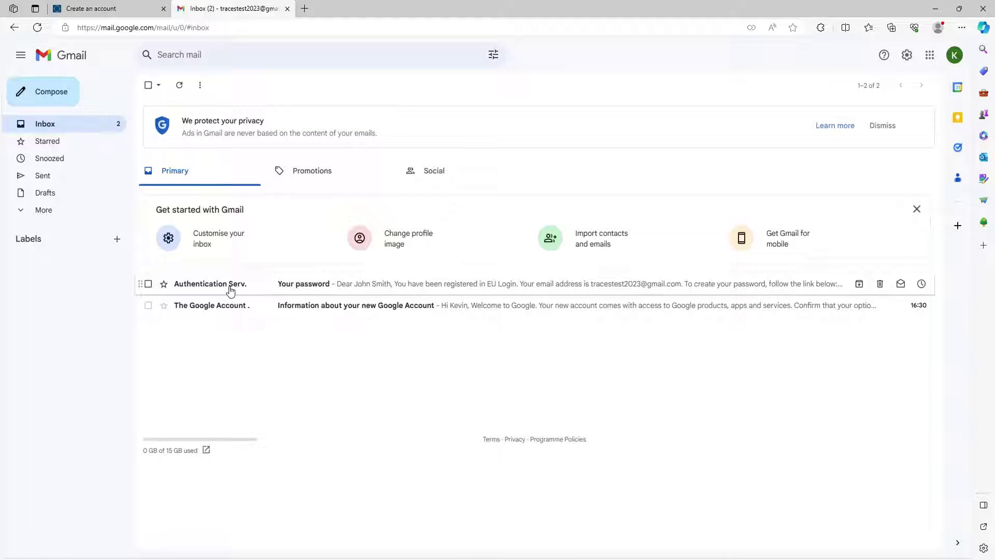
mouse_move(220, 289)
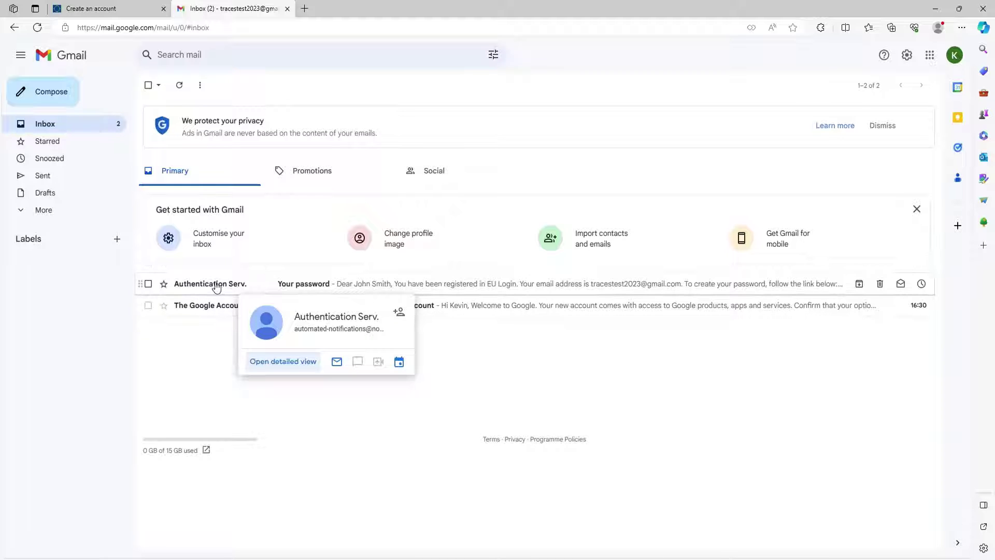
click(217, 285)
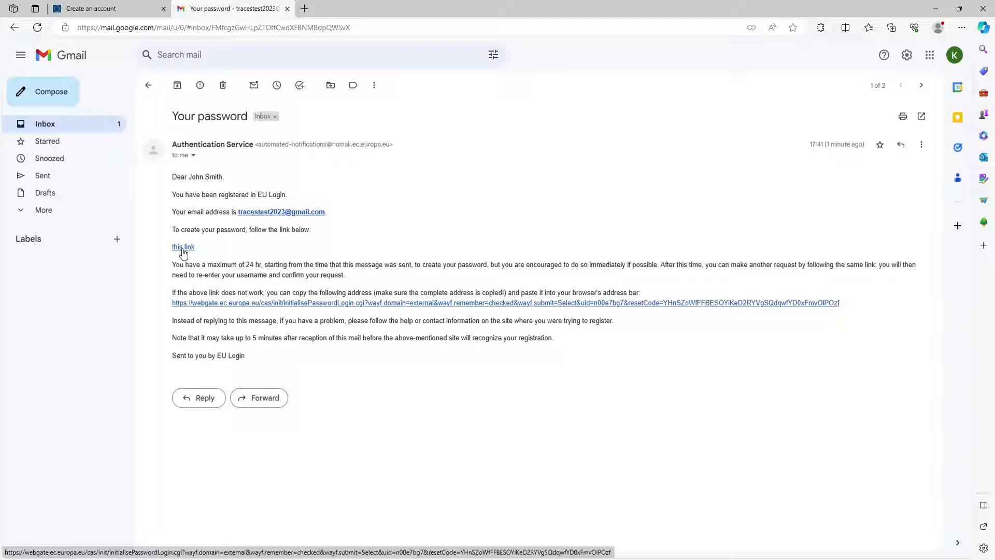
click(183, 247)
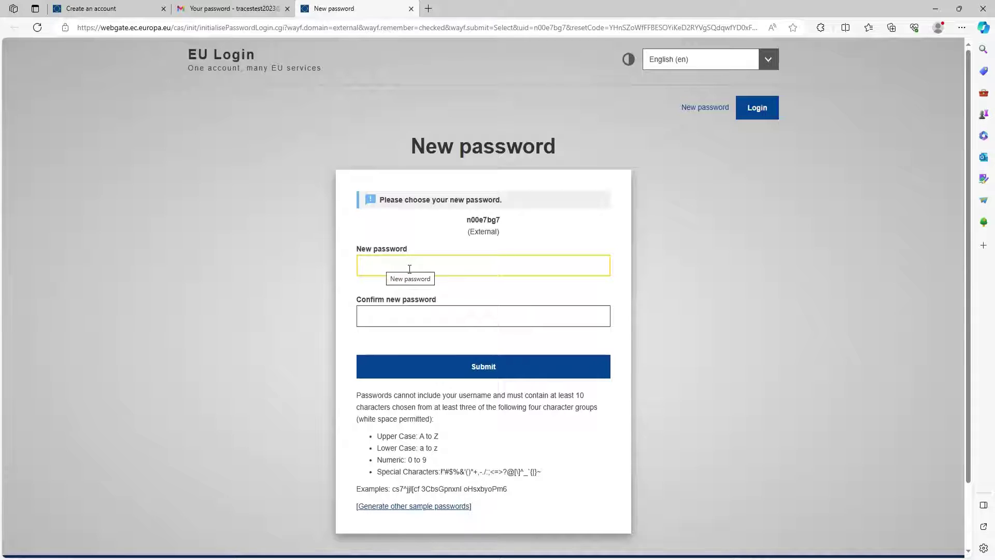
Step: Enter the account password in both New password and Confirm new password, then submit it
key(ctrl+v)
click(410, 317)
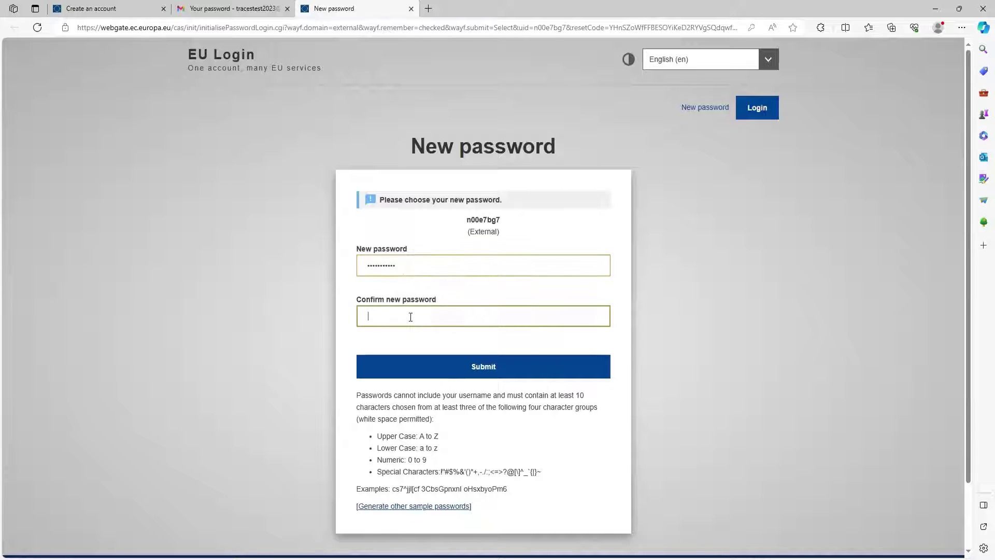
text(••••••••)
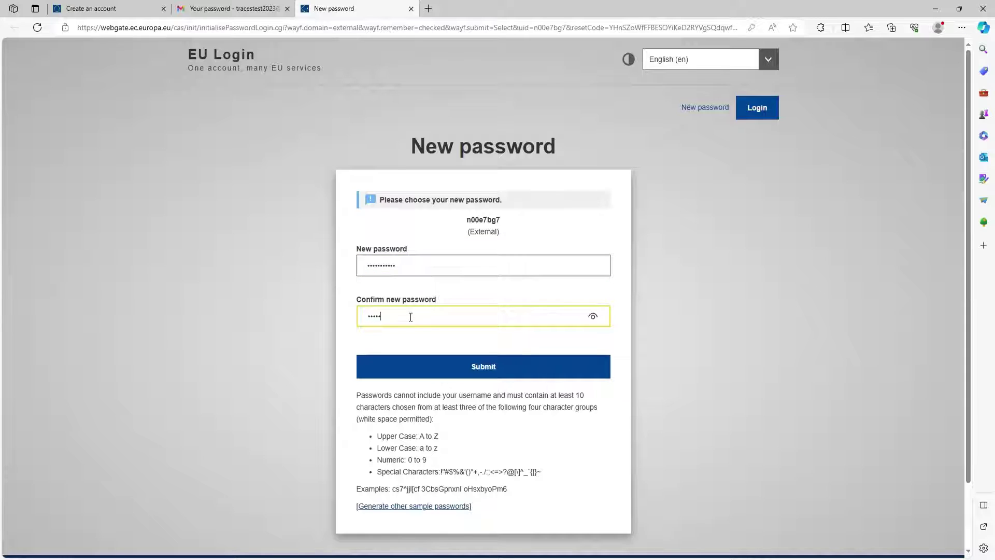
text(••)
click(467, 368)
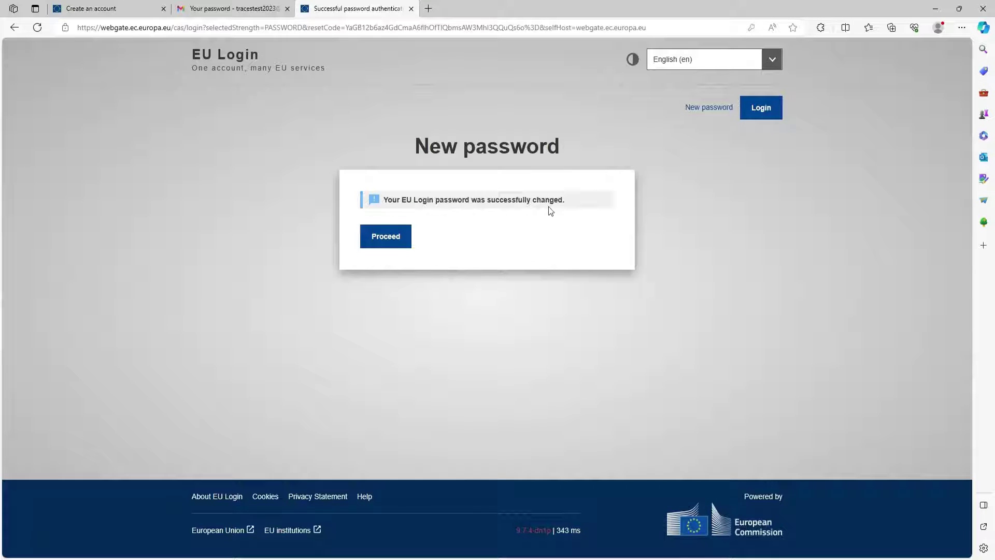
Step: Proceed into the new EU Login account, log out, and return to the TRACES NT tab
click(390, 241)
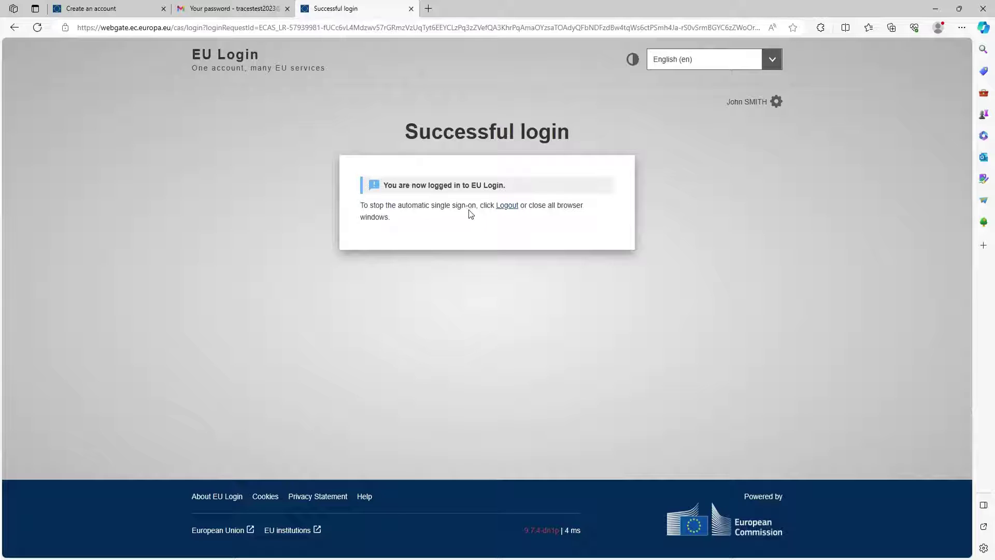
click(507, 207)
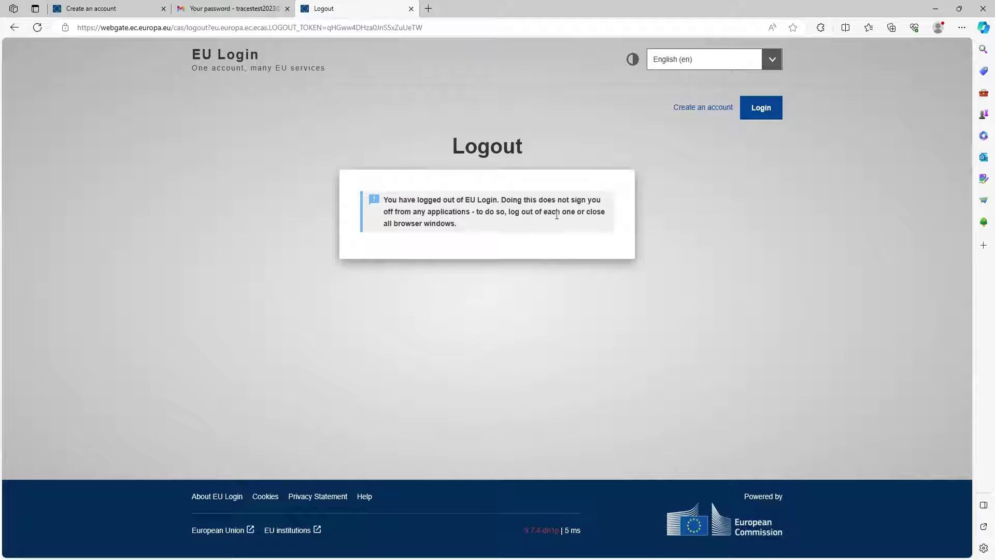
click(120, 9)
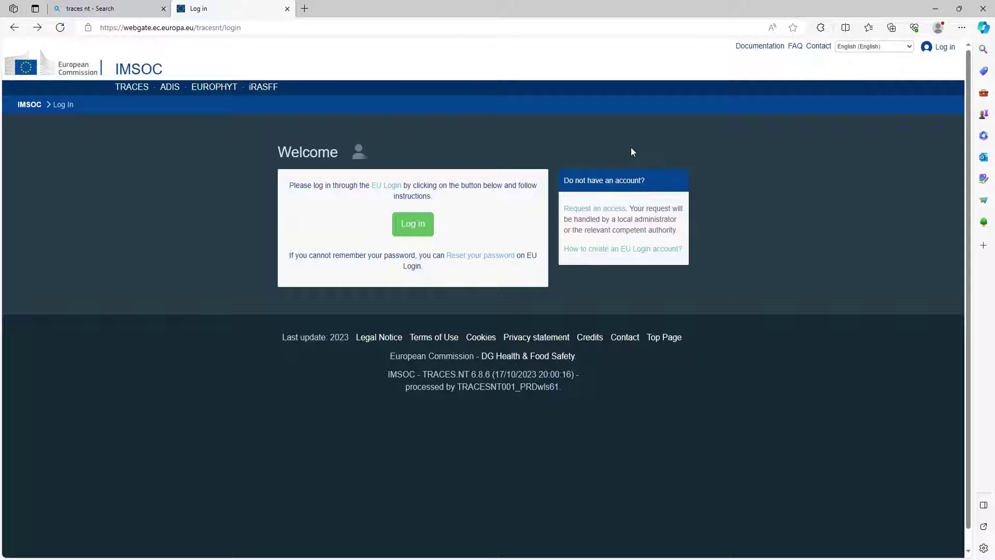
Step: Sign in to TRACES NT through EU Login using the new account's e-mail and password
click(414, 227)
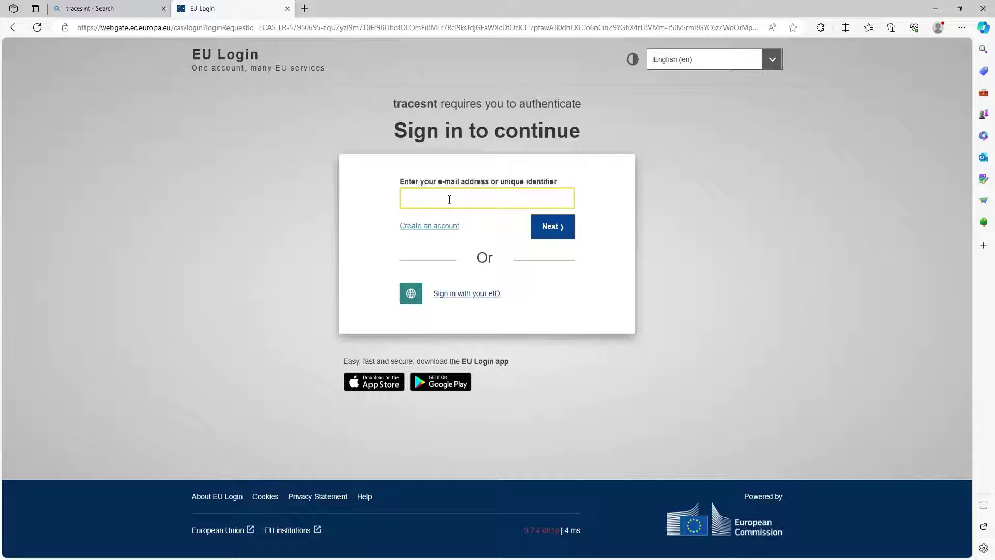
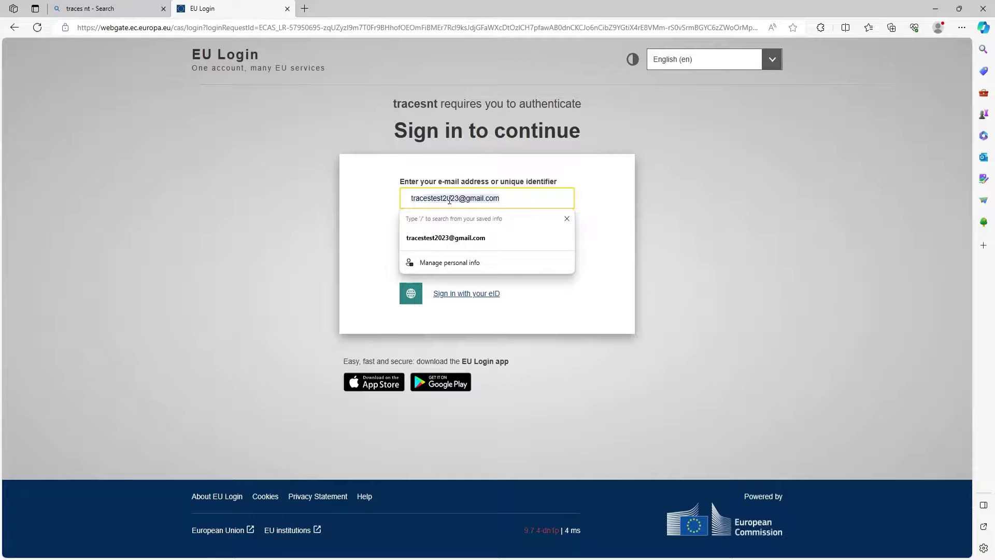
click(437, 240)
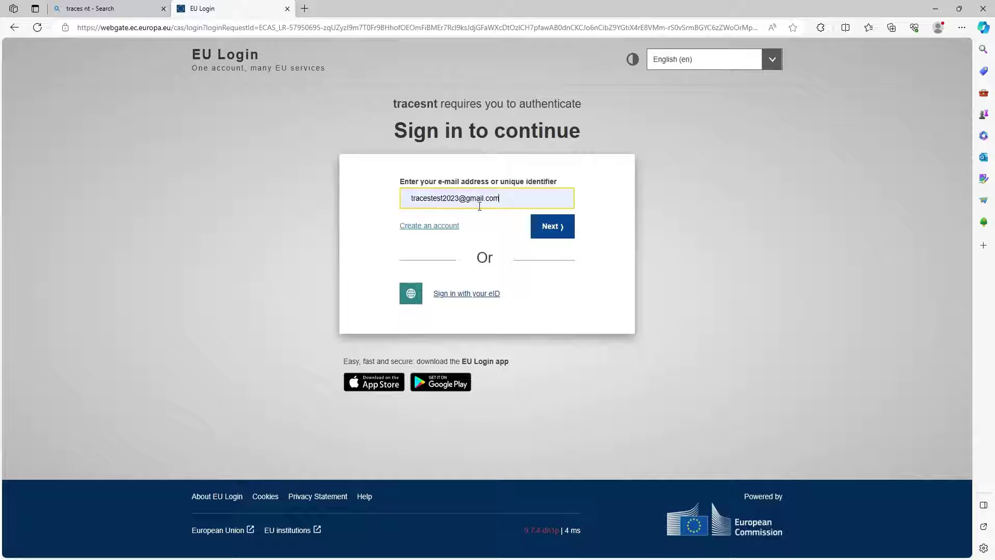
click(539, 227)
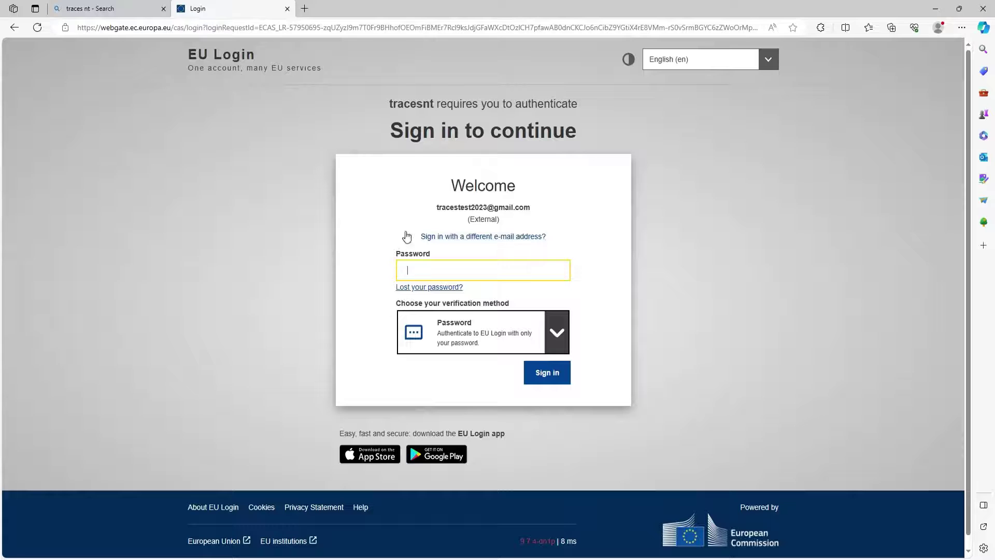
click(430, 268)
text(•••••••••)
click(541, 373)
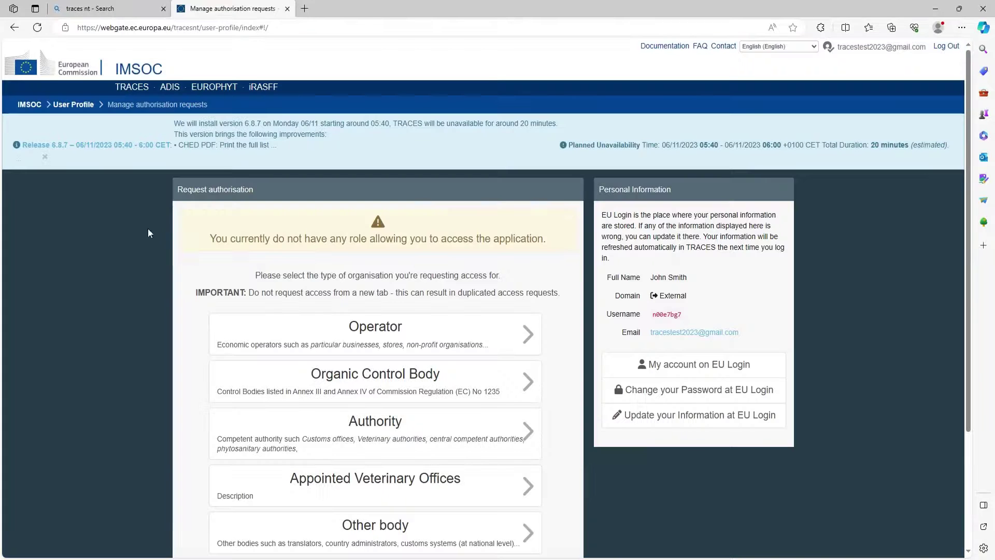
scroll(153, 242, down, 2)
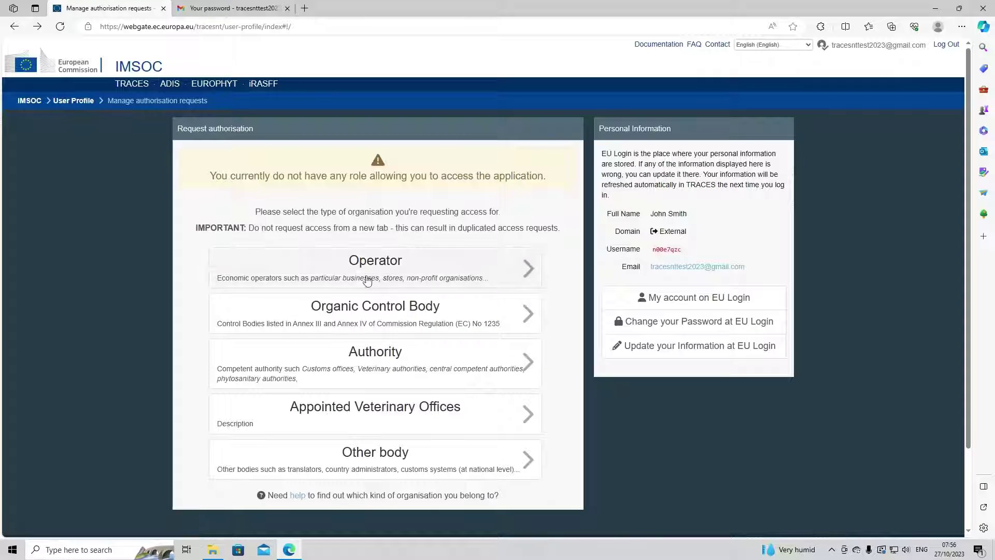
Step: Choose the Operator organisation type and search Ireland (IE) operators for 'tes'
click(396, 264)
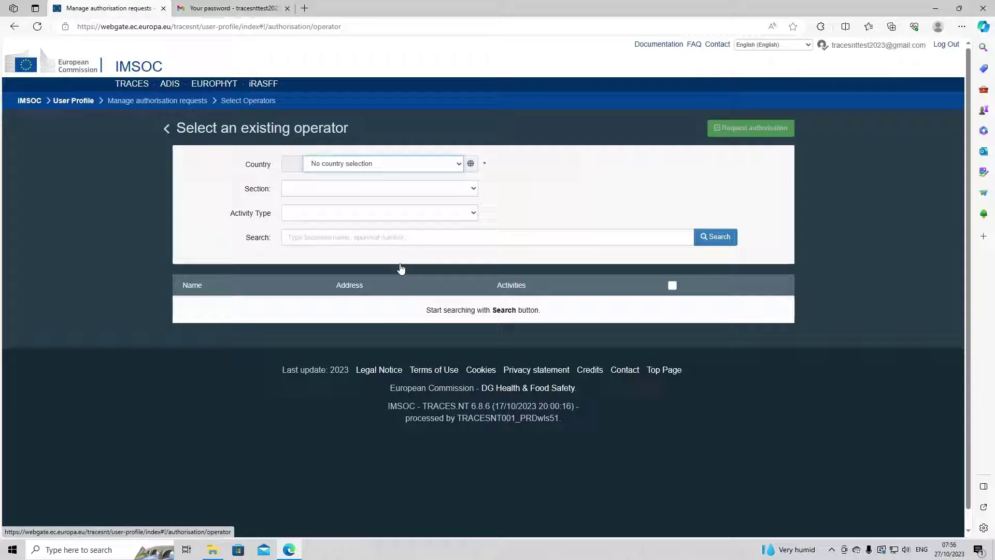
click(373, 165)
text(ire)
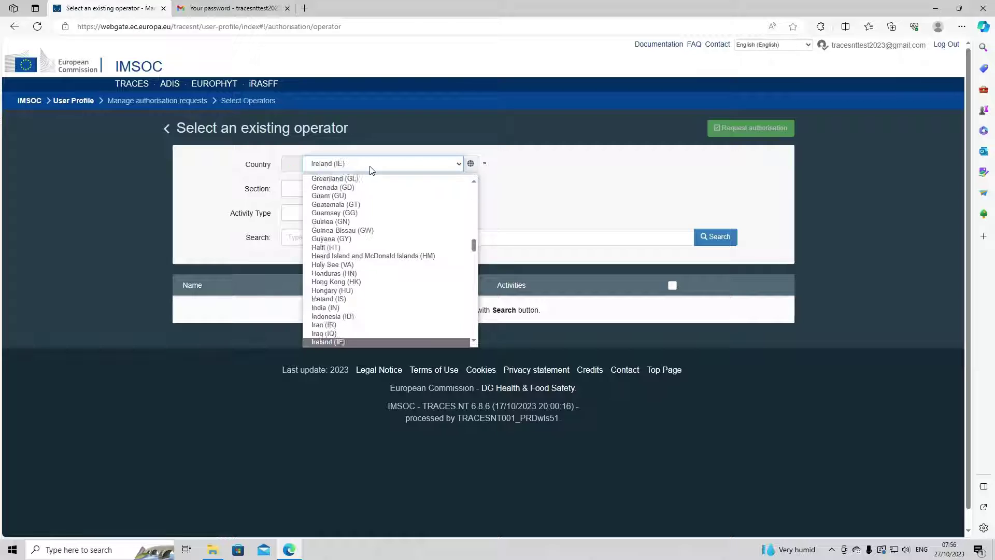
key(Return)
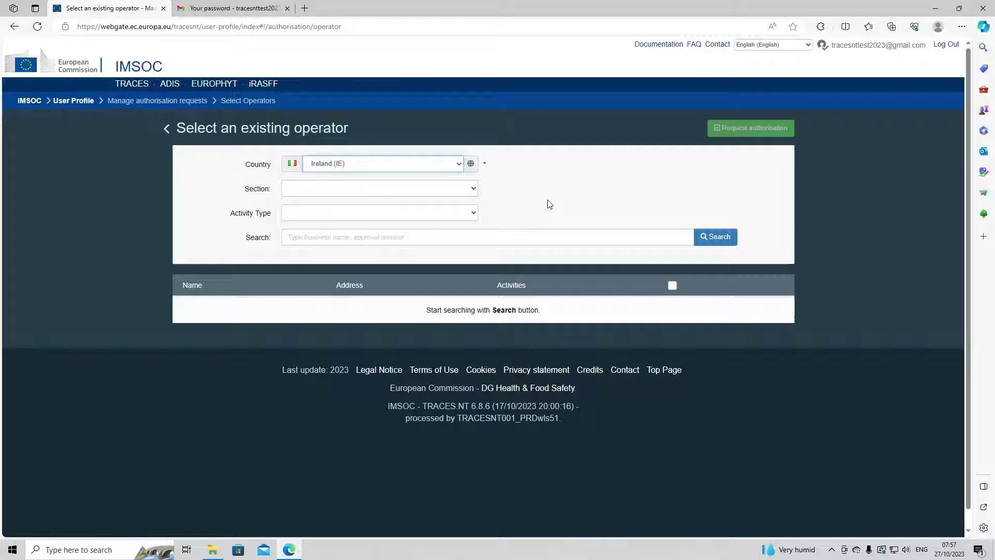
click(394, 238)
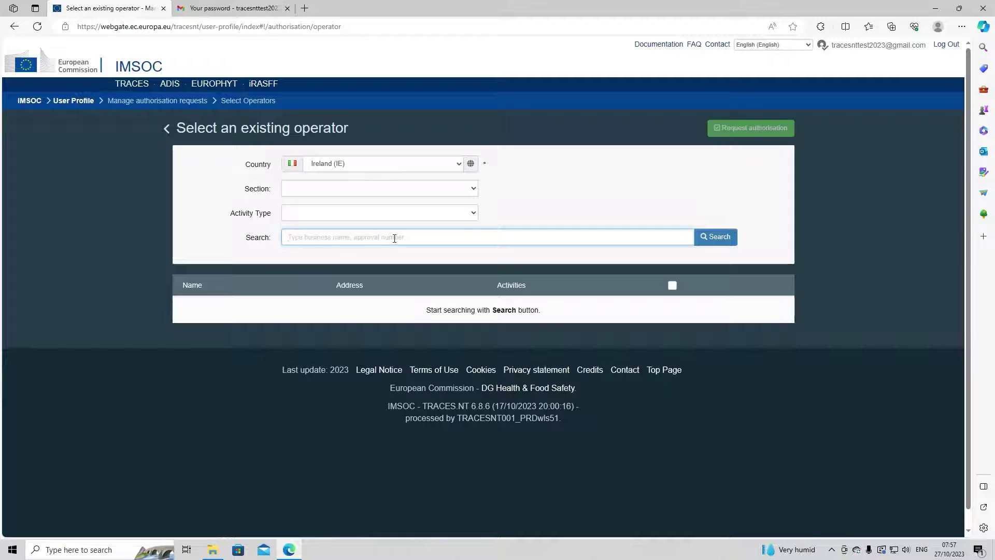
text(test)
key(Return)
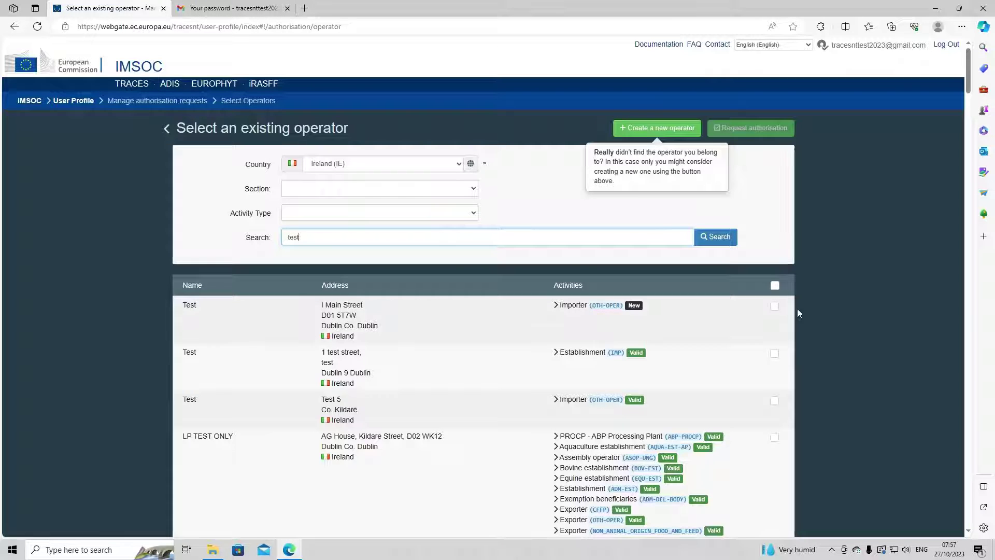
Step: Tick the first result, the Test operator at I Main Street
click(774, 305)
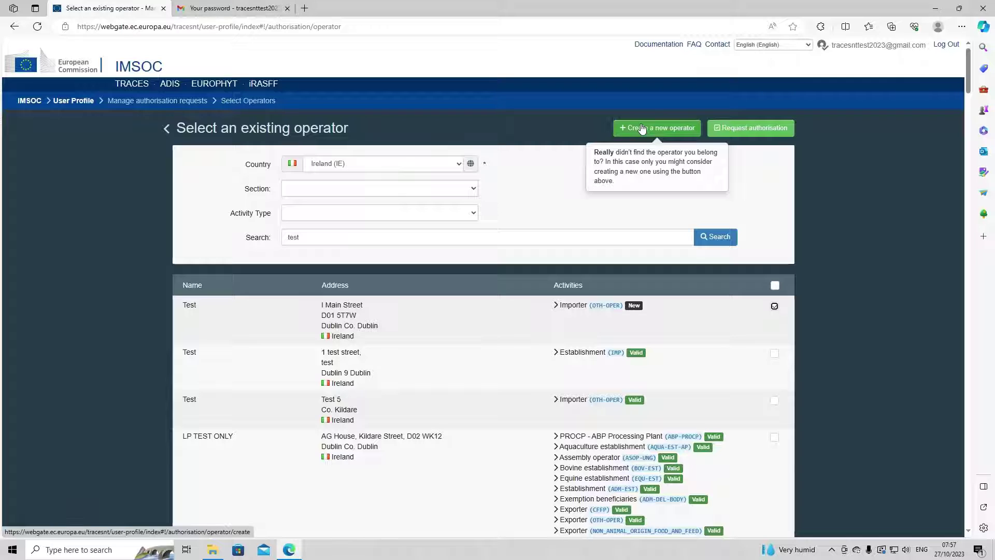
Step: Start a new operator, entering the operator's name and Ireland (IE) as country
click(642, 128)
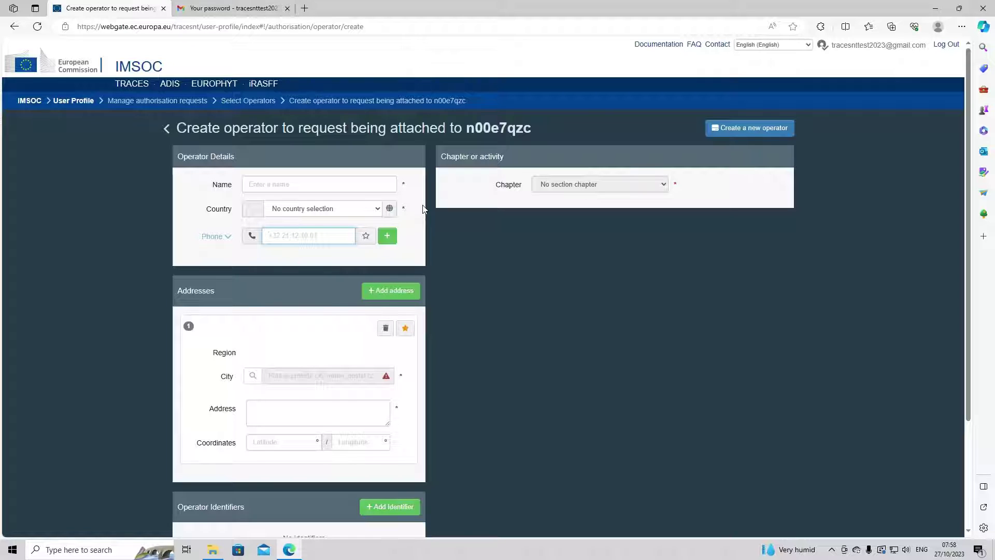
click(300, 187)
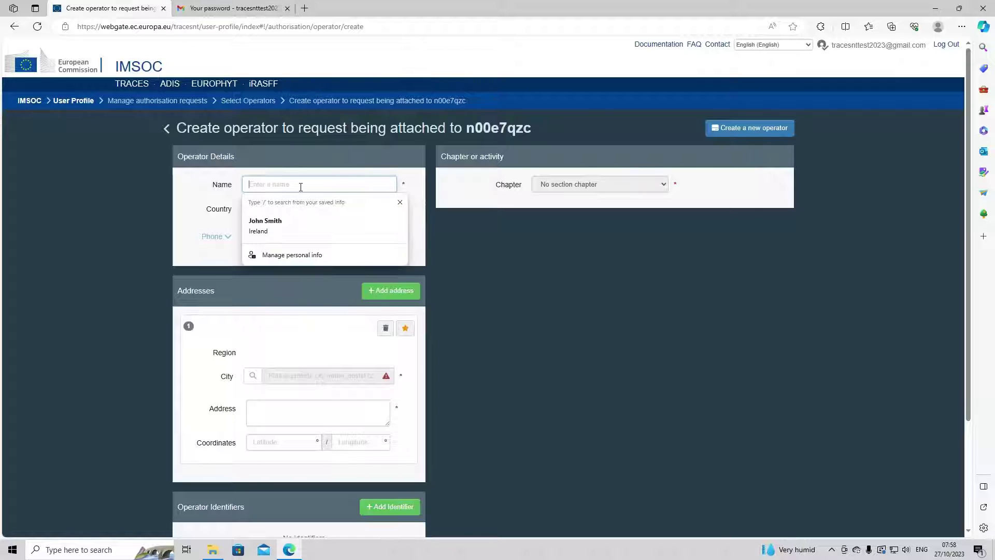
text(John)
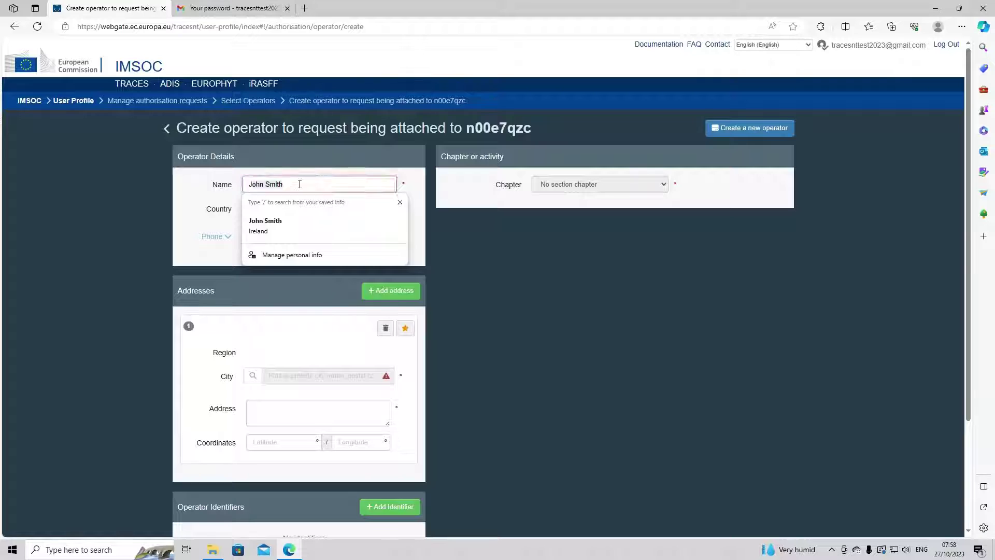
text( Smith)
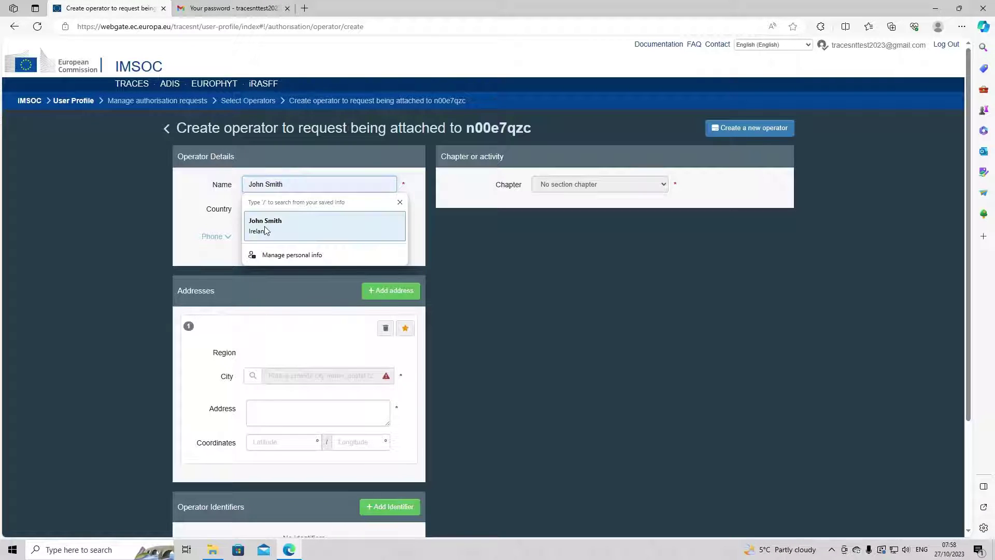
click(260, 224)
click(291, 210)
text(ire)
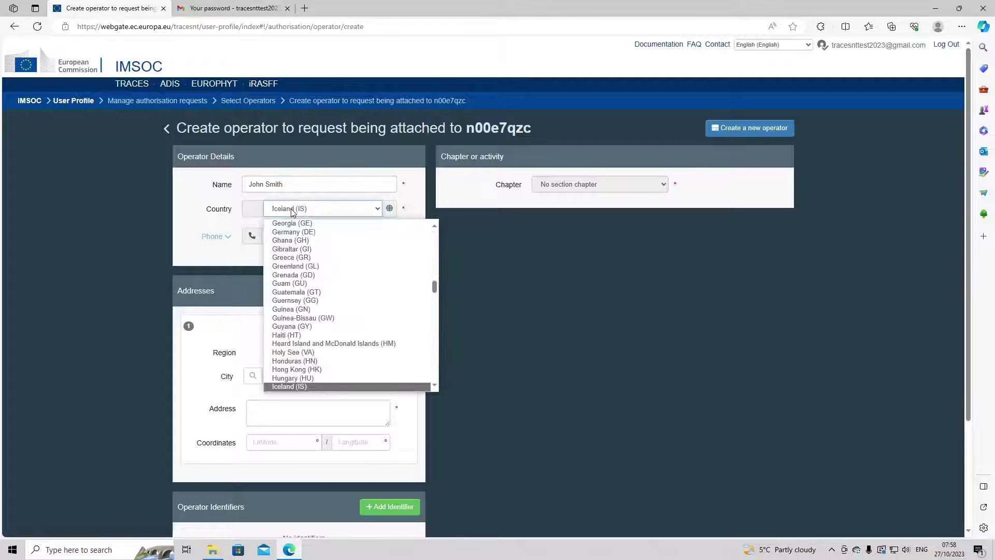
key(Return)
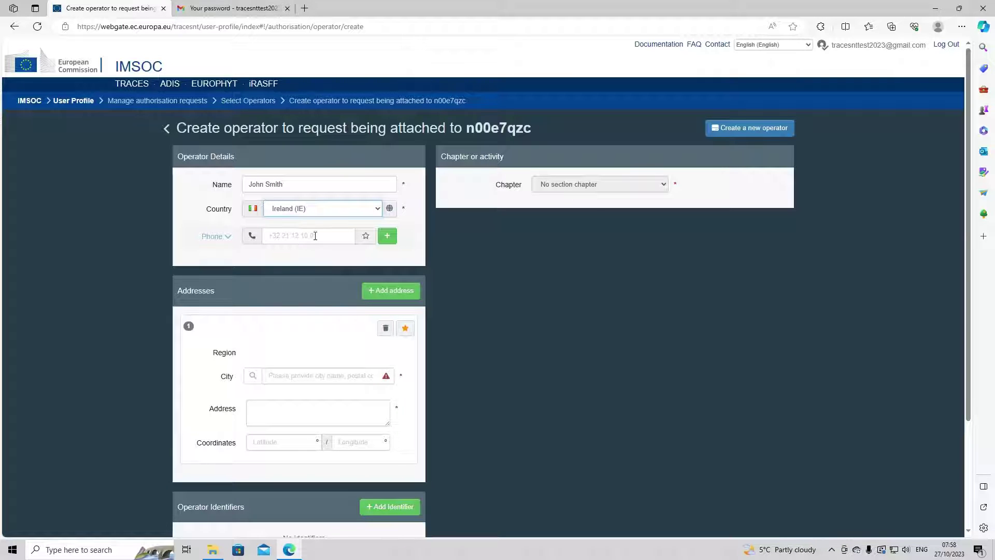
Step: Enter the operator's phone number and add an empty extra contact line
click(317, 238)
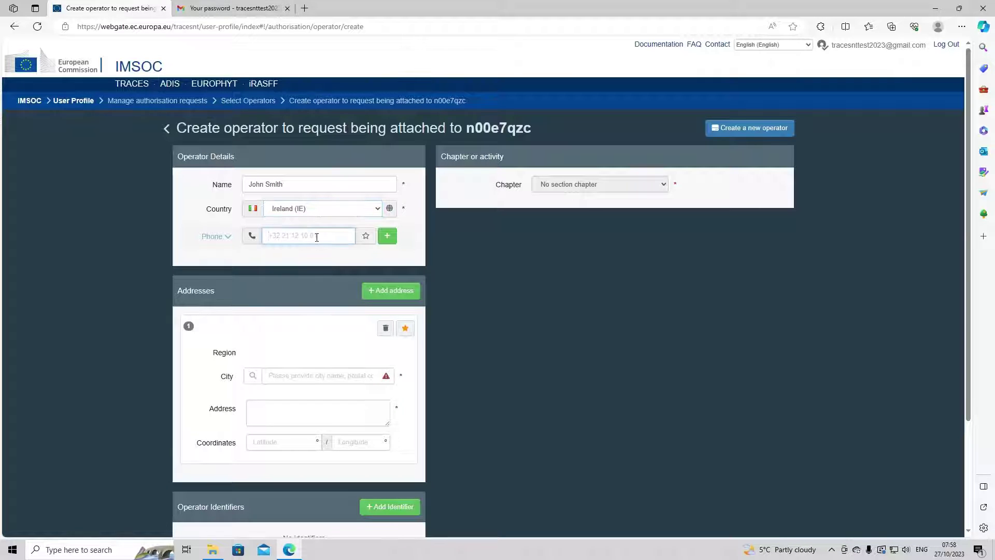
text(12346478)
click(390, 238)
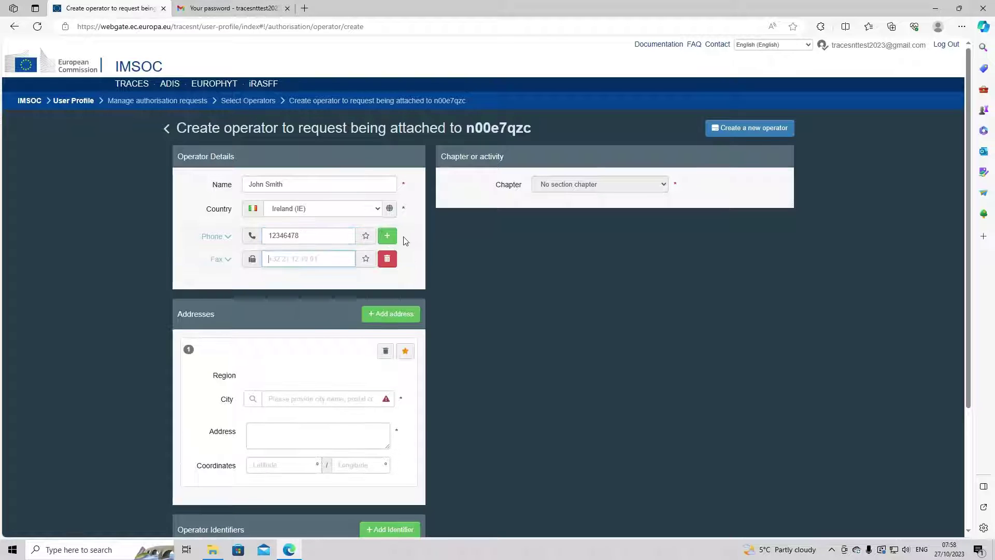
click(217, 259)
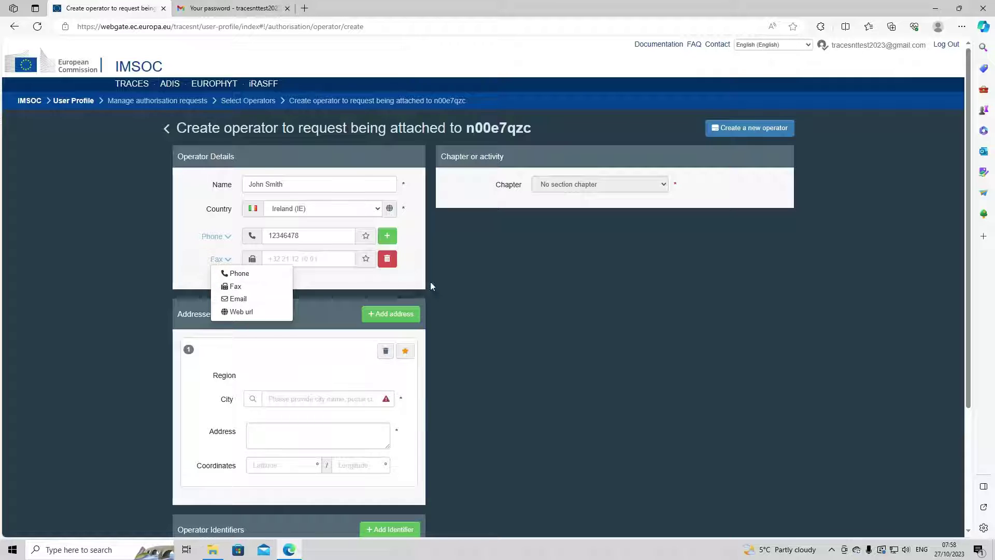
click(384, 282)
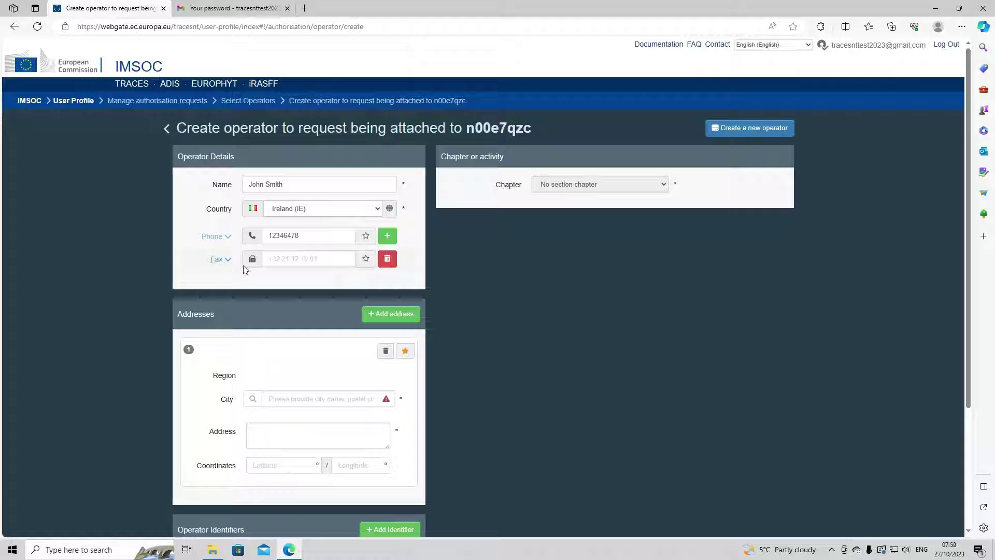
Step: Delete the empty fax line, set the address city to Louth, and enter the street address
click(390, 261)
click(389, 262)
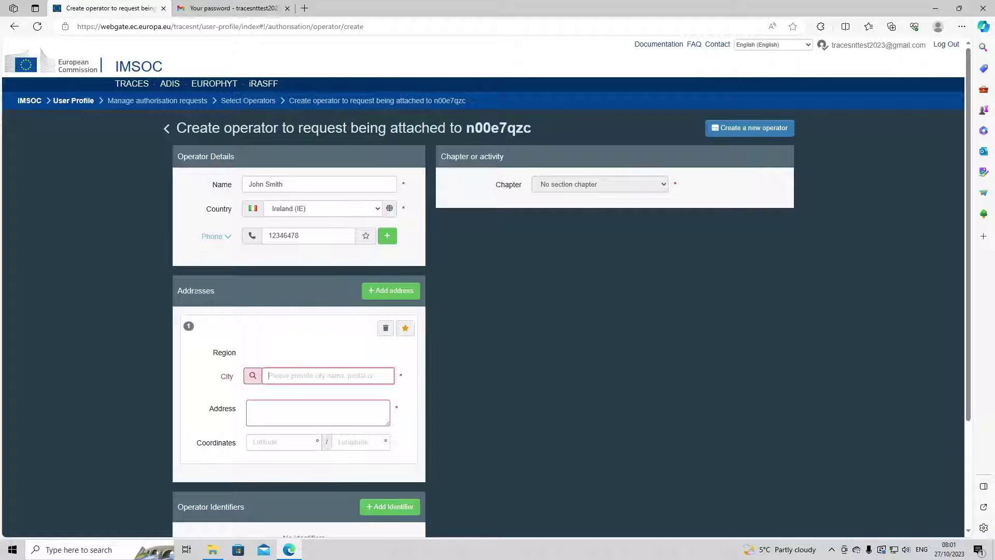
click(292, 372)
text(Louth)
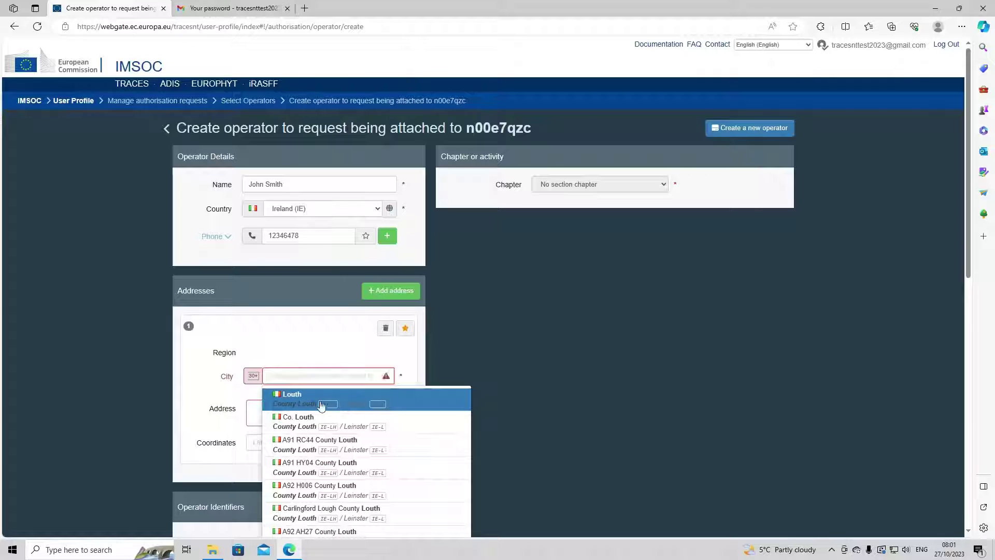
click(319, 404)
click(290, 408)
text(Carl)
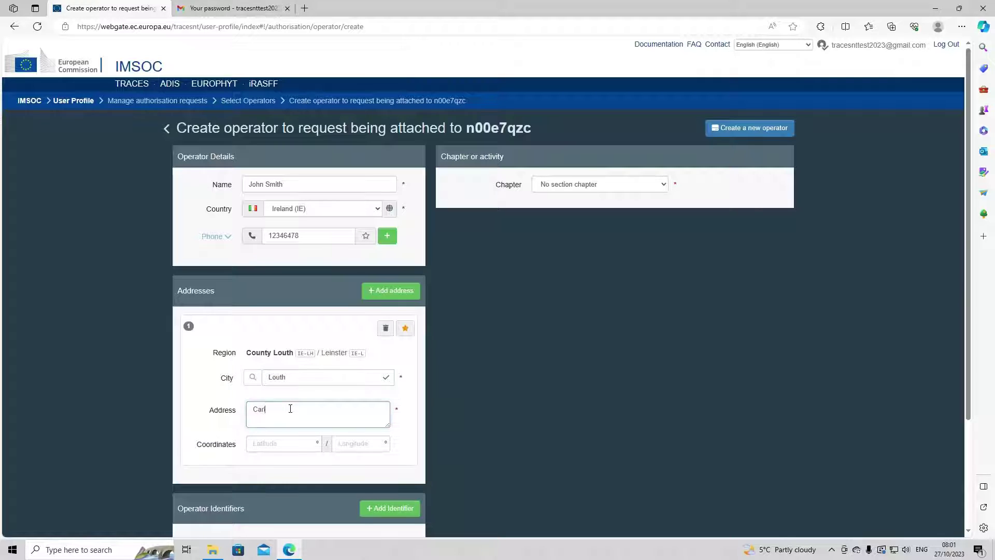
text(ingfrod)
key(BackSpace)
key(BackSpace)
Step: Add an operator identifier of type Central Business Register and open its identifier-type list
scroll(415, 378, down, 2)
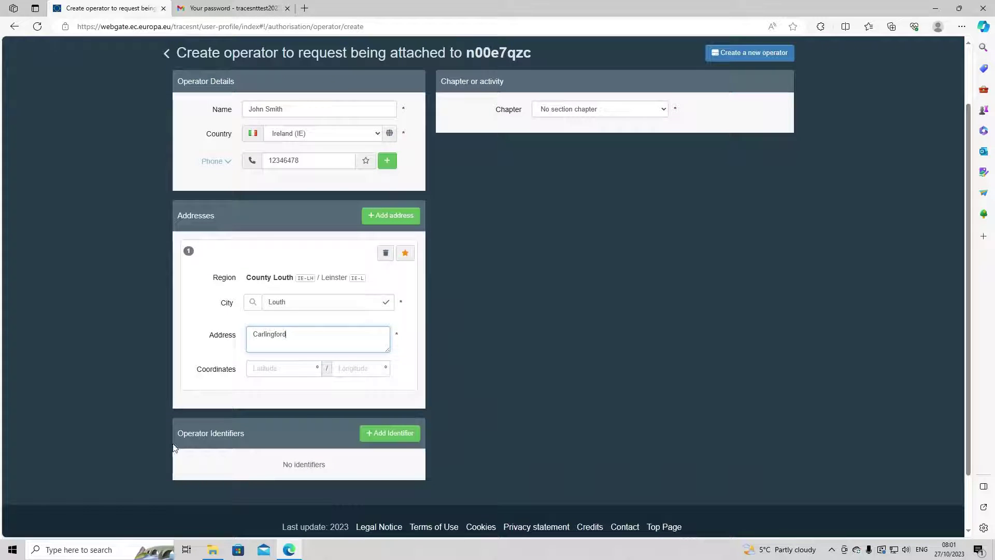
click(378, 434)
scroll(232, 477, down, 2)
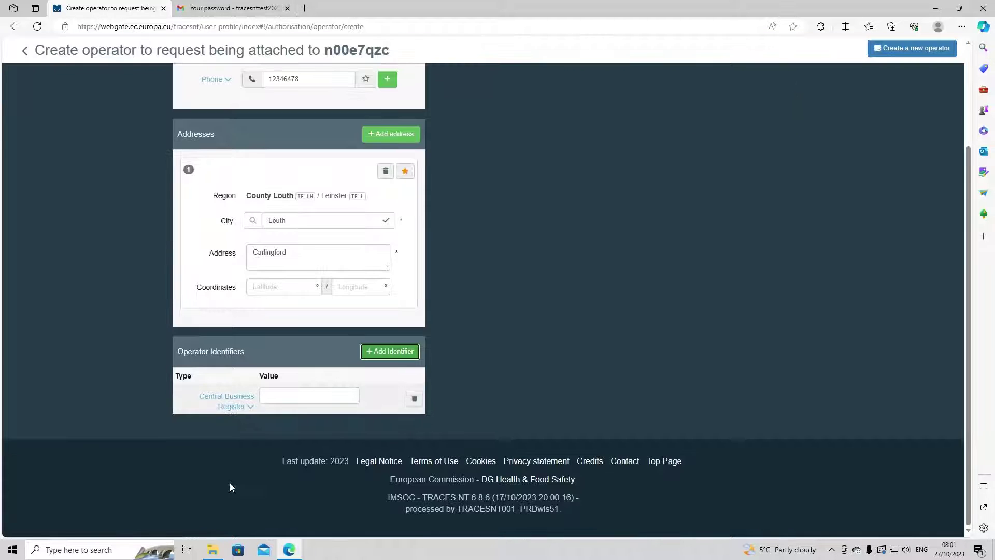
click(241, 404)
scroll(260, 468, down, 1)
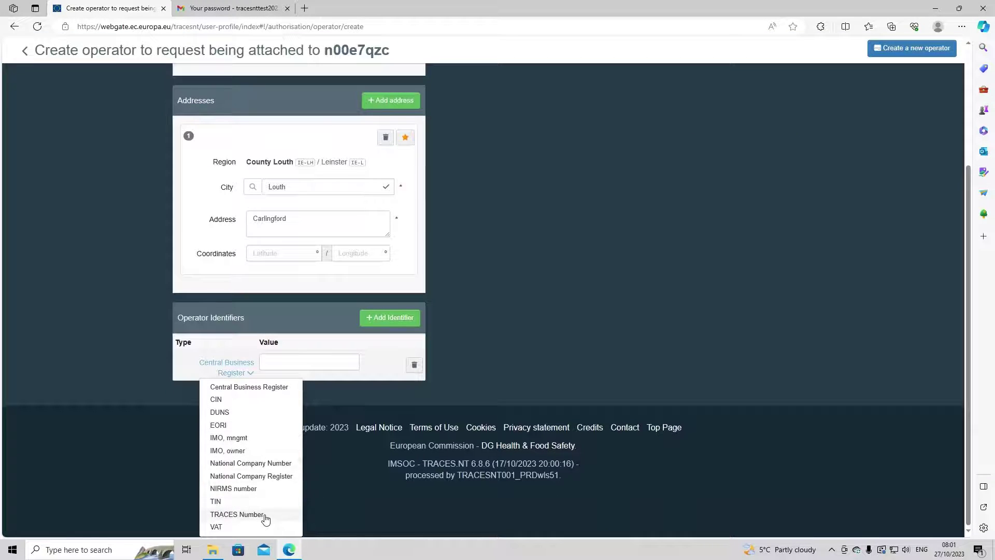
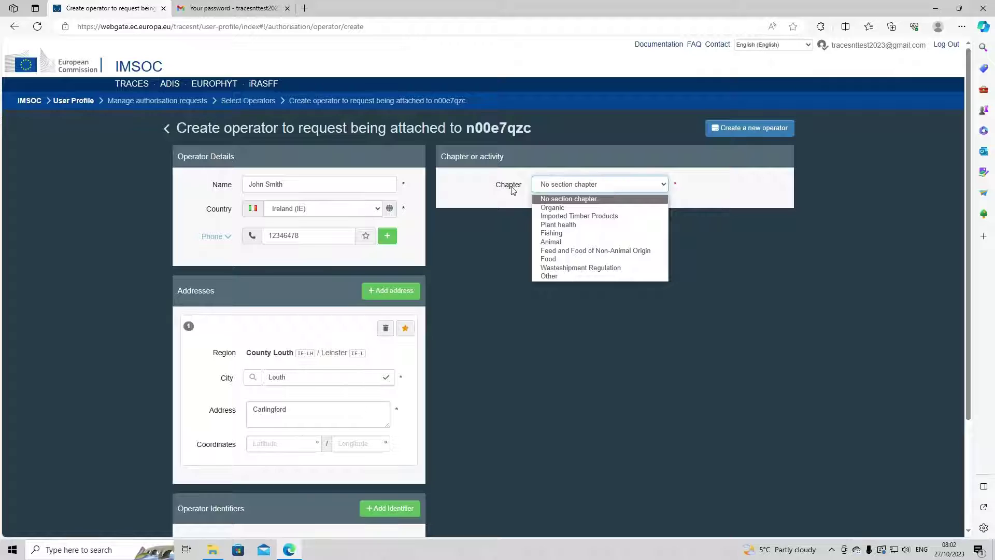
Step: Set chapter Other, section Responsible For the Load (RFL) and activity 'Responsible for the load'
click(574, 274)
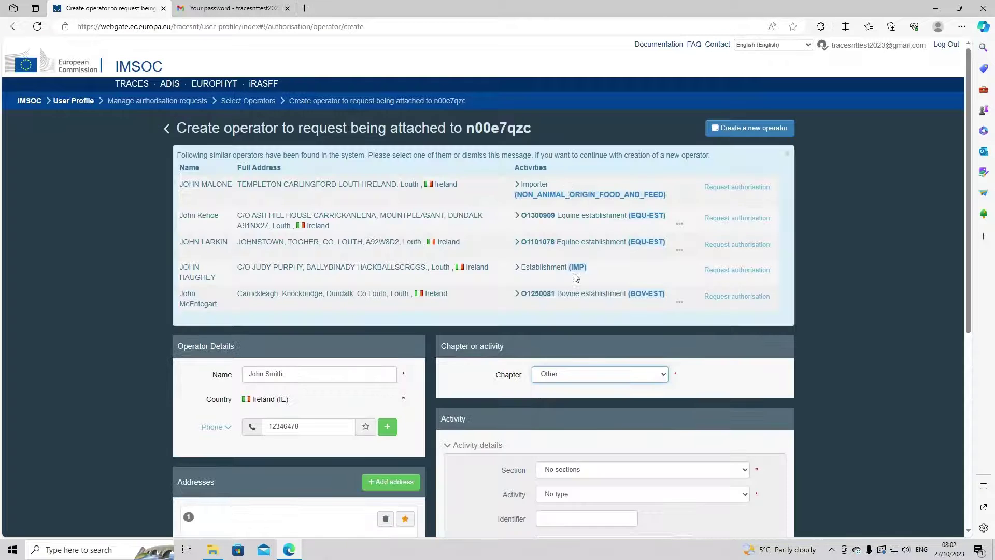
click(785, 158)
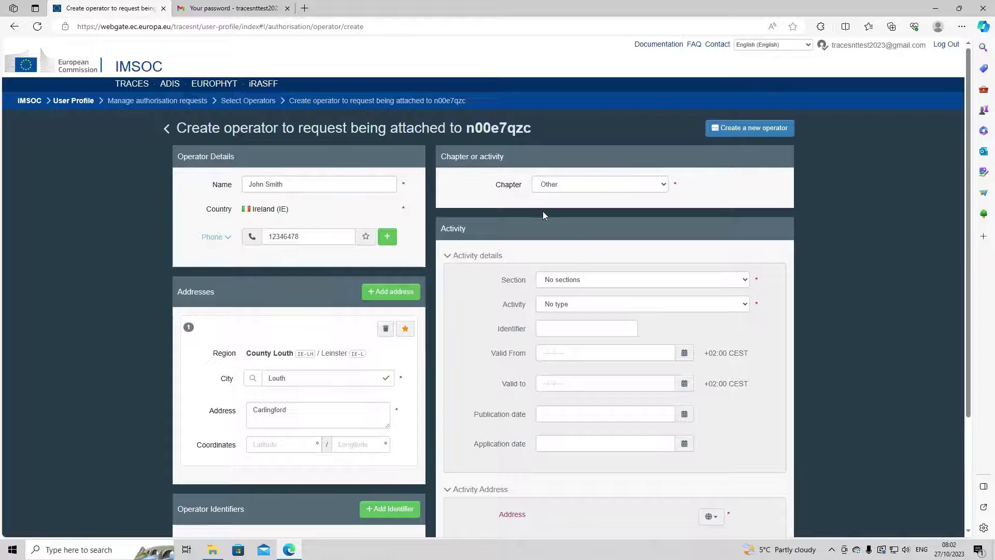
click(570, 279)
click(575, 346)
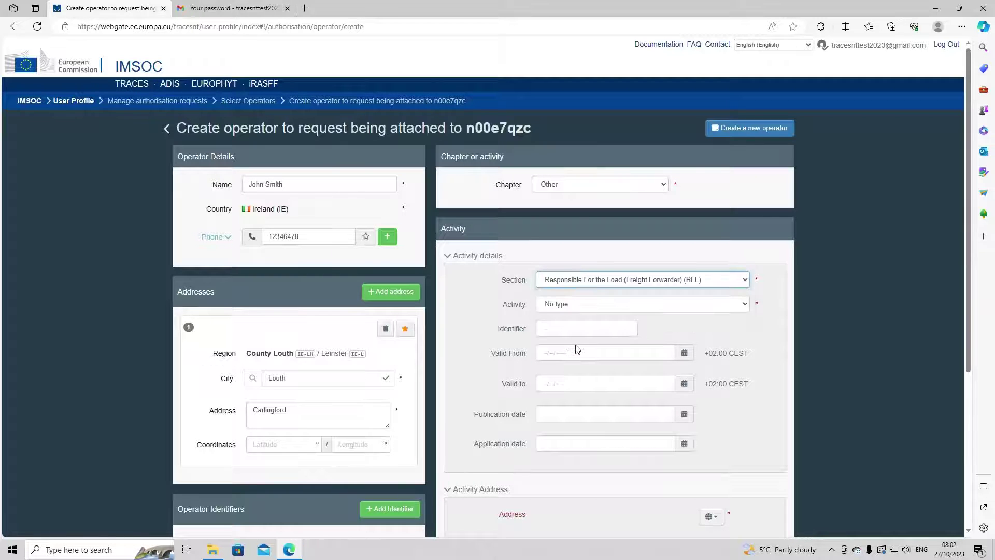
click(569, 310)
click(562, 324)
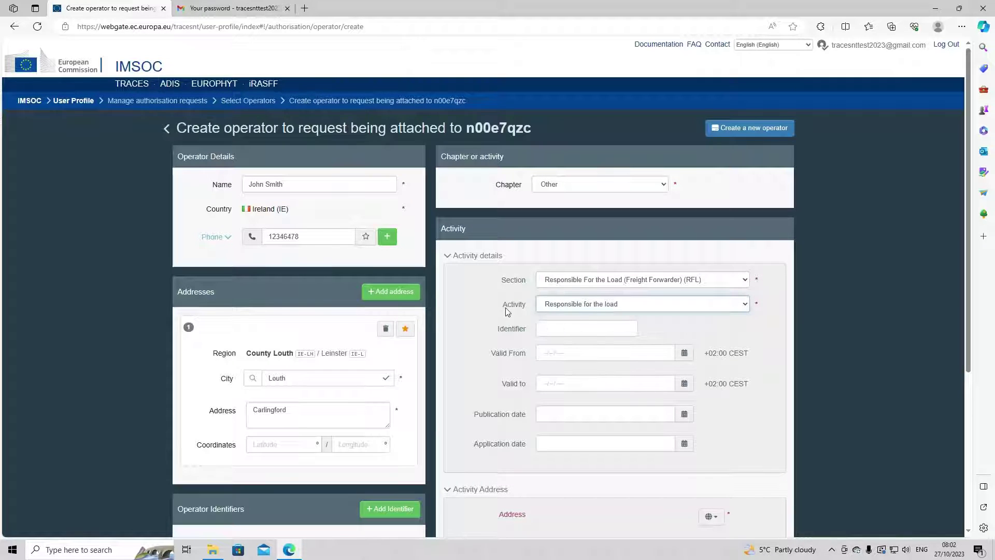
scroll(505, 308, down, 3)
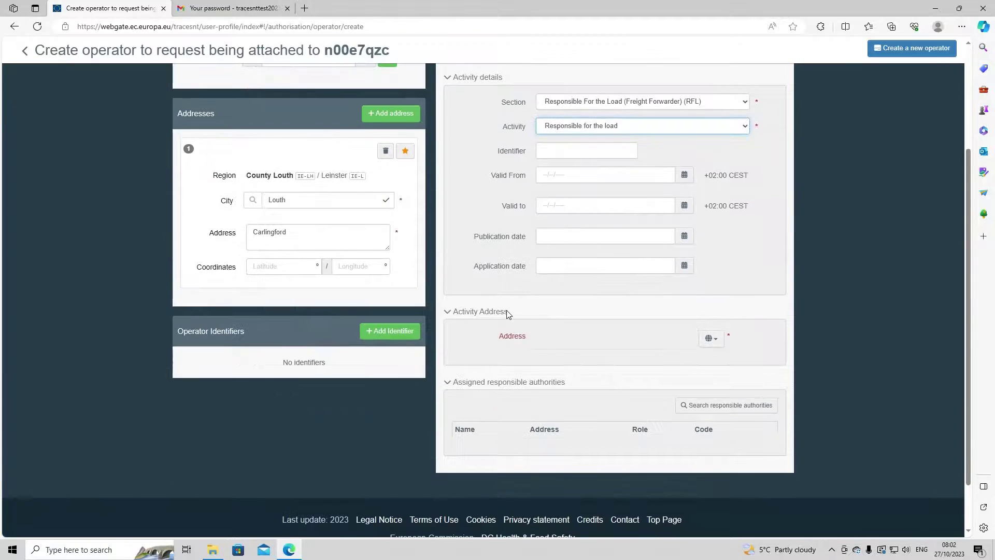
Step: Open the activity address choice and collapse and re-expand the Activity Address section
click(711, 338)
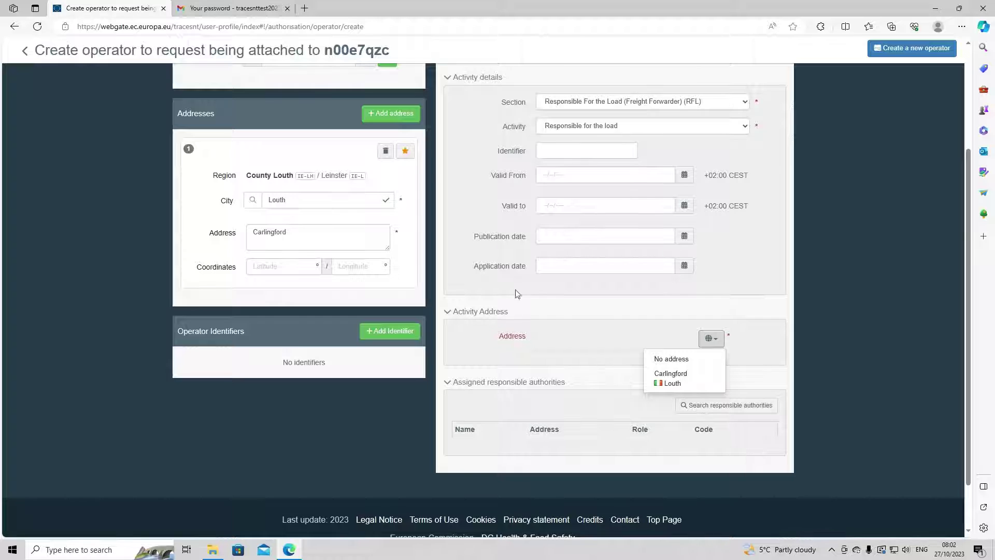
click(555, 311)
click(555, 312)
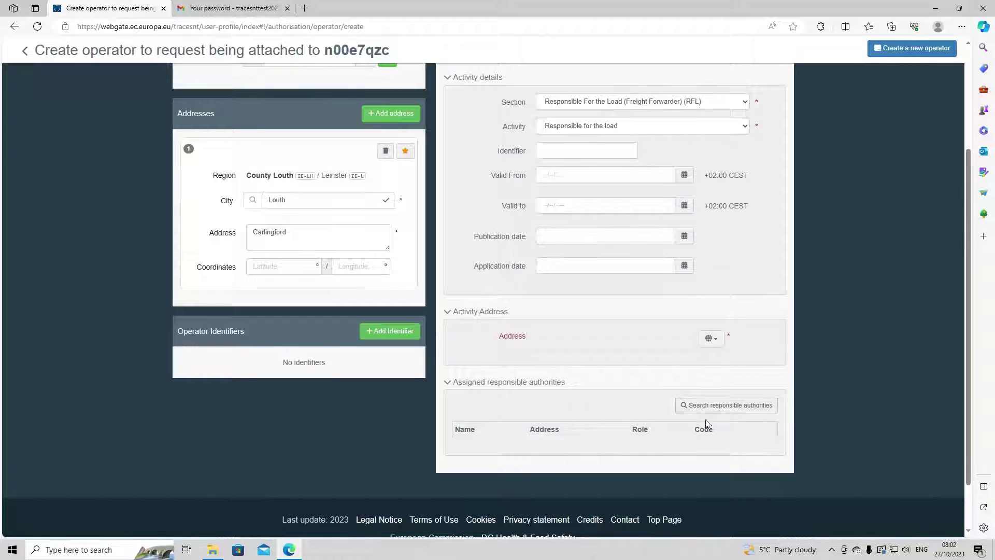
scroll(594, 381, up, 3)
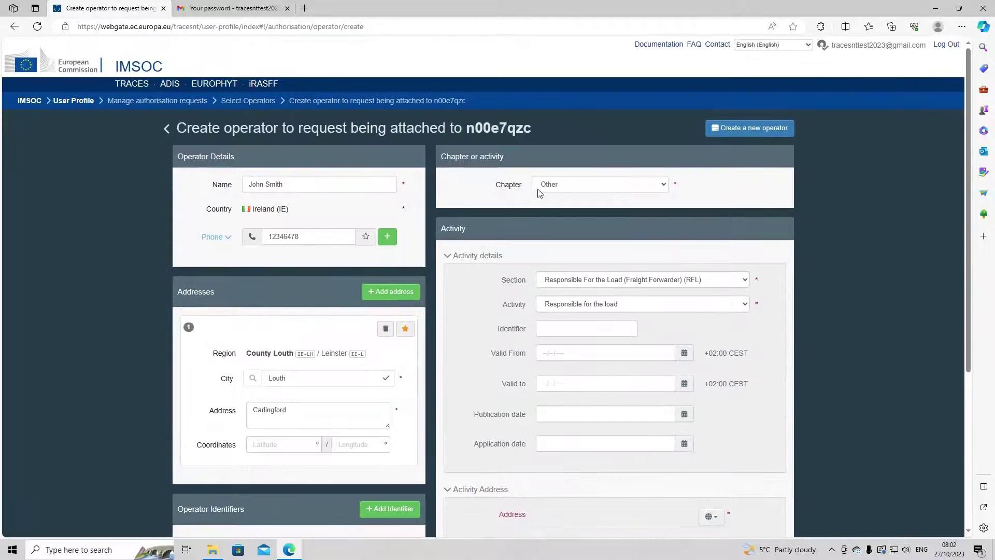
Step: Reset the chapter, then change it to Animal
click(567, 188)
click(566, 199)
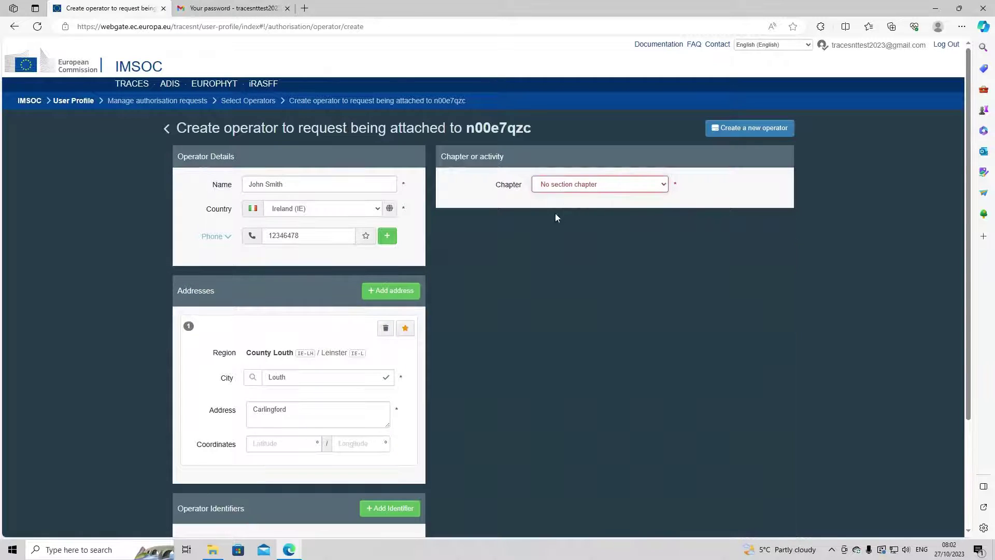
click(572, 187)
click(569, 199)
click(590, 186)
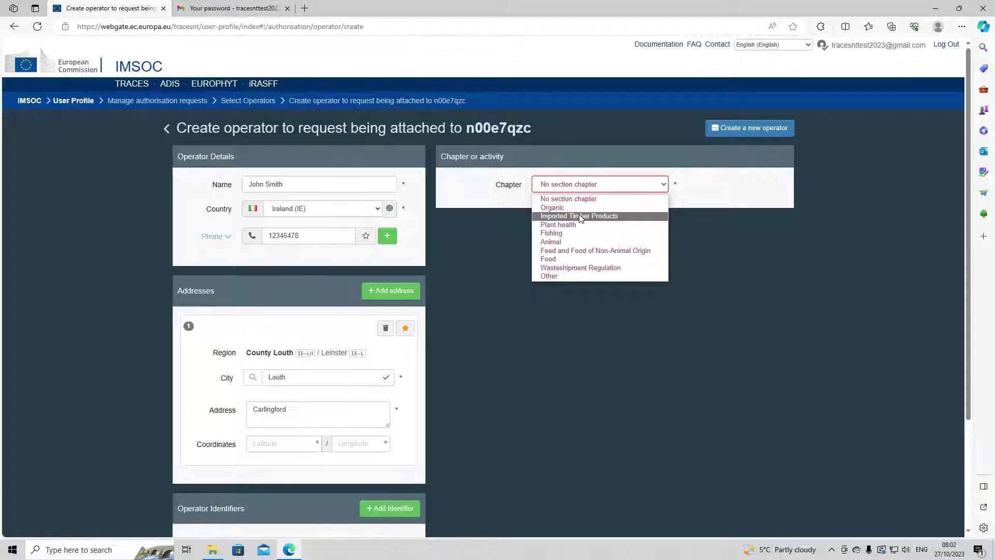
click(562, 241)
Step: Choose Other operators (OTH-OPER) as the section
click(564, 281)
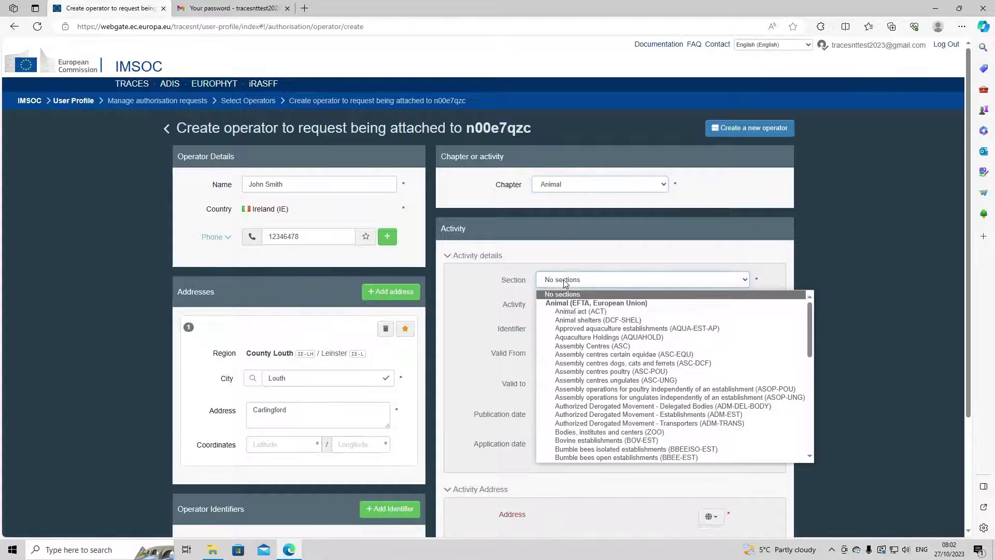
scroll(655, 403, down, 5)
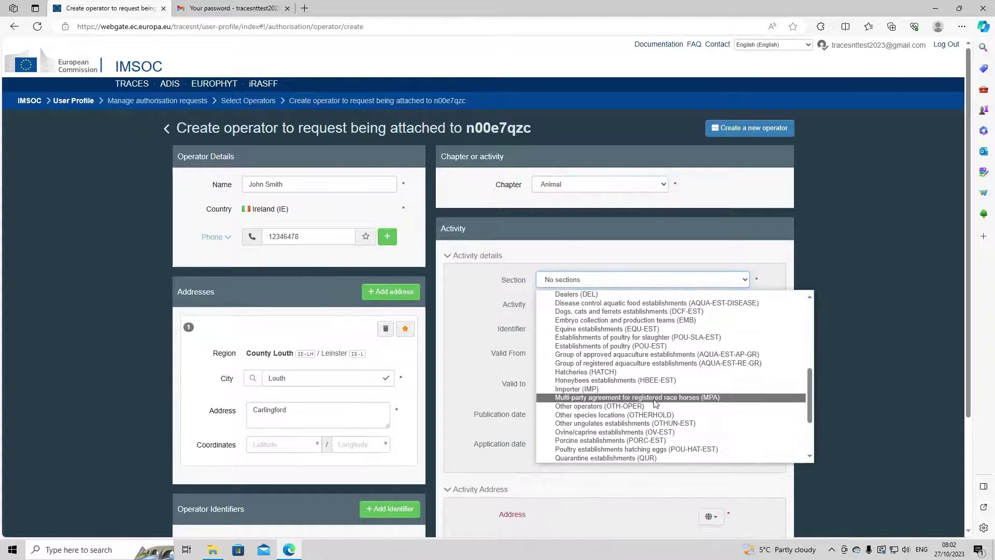
scroll(650, 401, up, 3)
scroll(642, 417, down, 3)
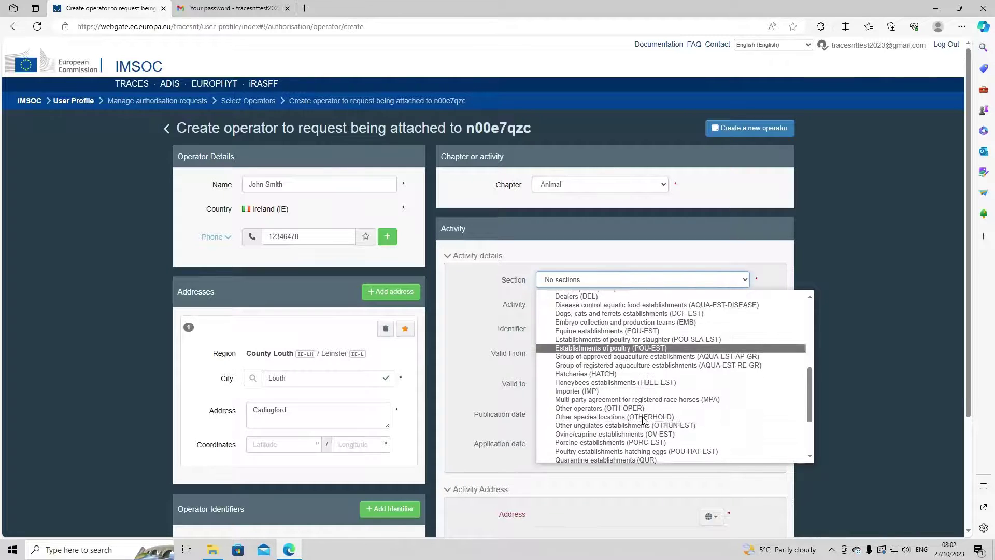
scroll(633, 402, down, 1)
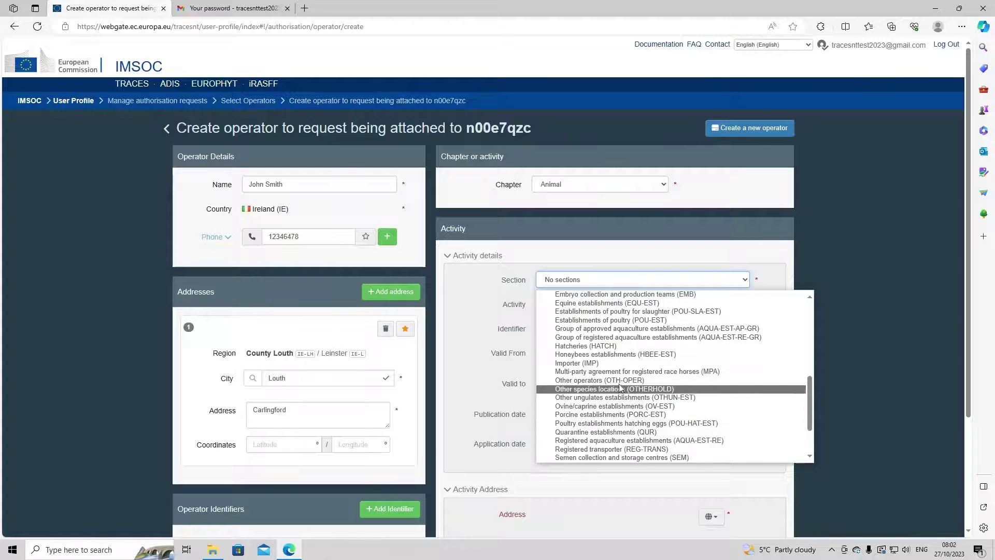
click(579, 381)
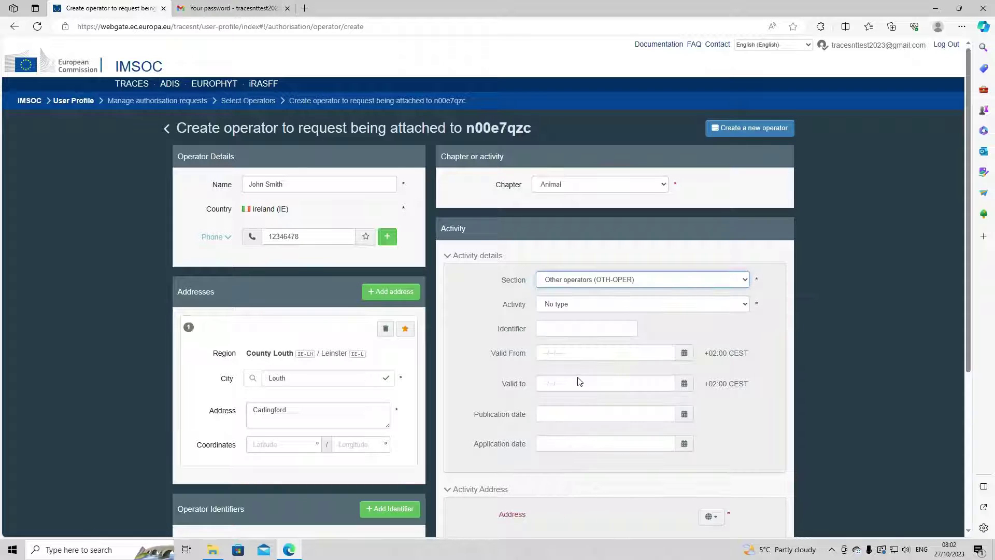
click(578, 284)
scroll(611, 347, up, 6)
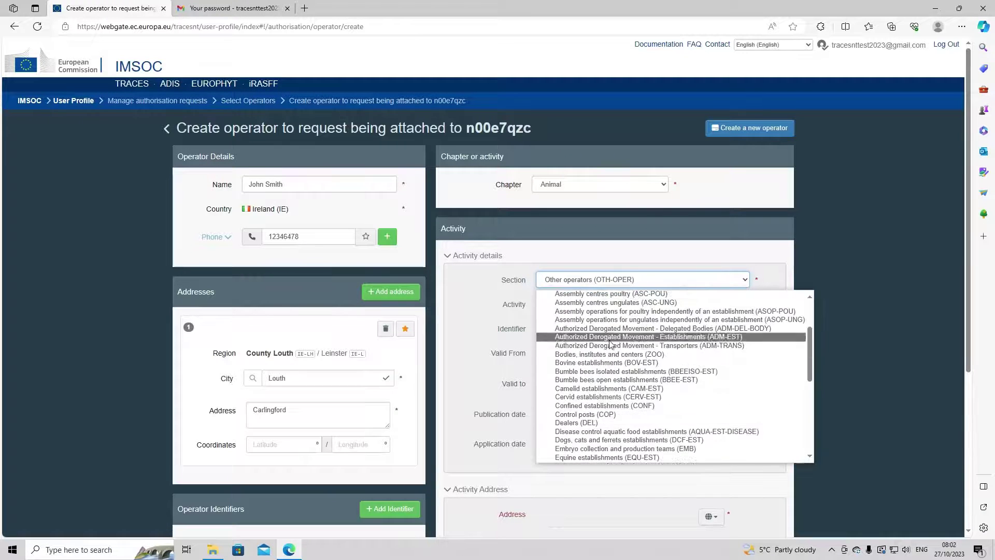
scroll(611, 347, down, 7)
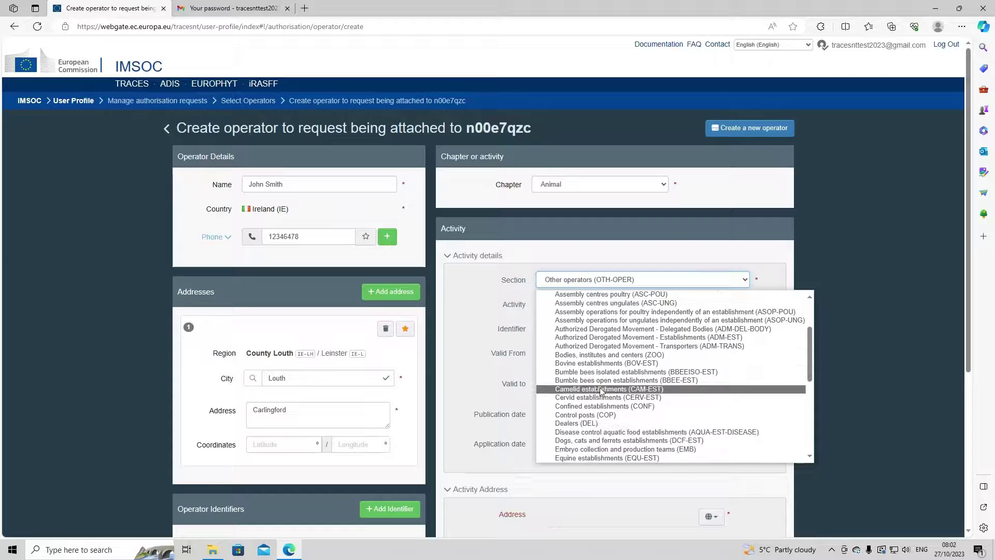
scroll(618, 376, down, 2)
scroll(612, 384, up, 3)
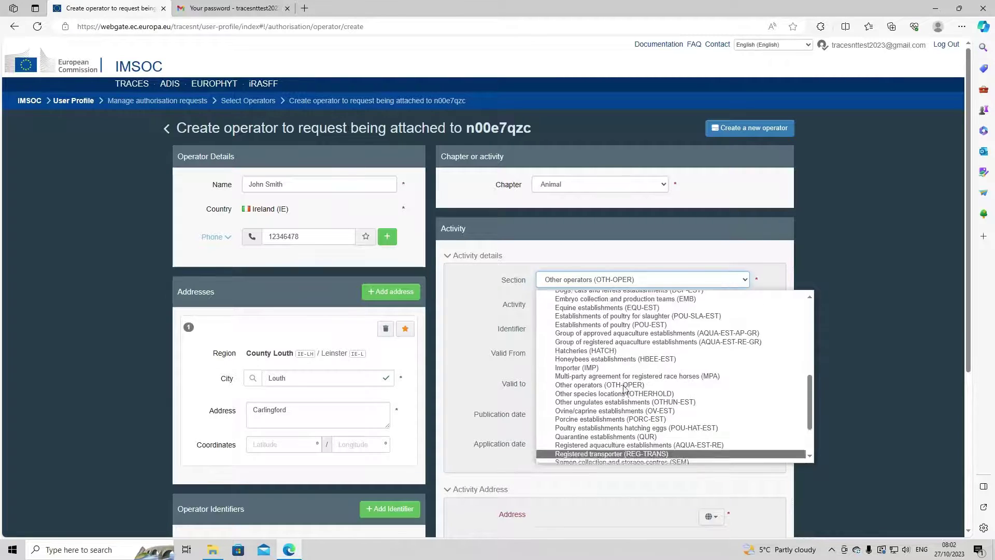
click(479, 319)
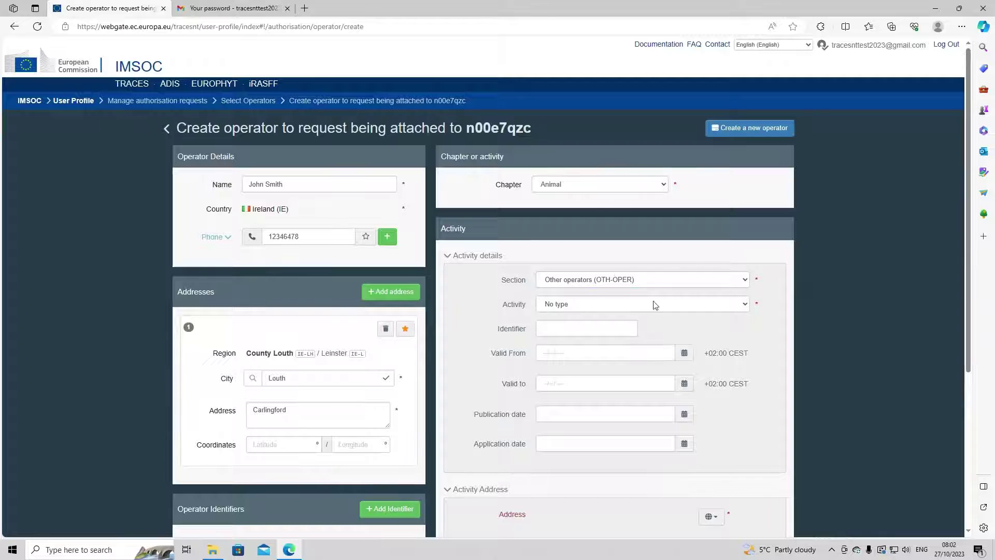
Step: Set the activity type to Exporter
click(591, 307)
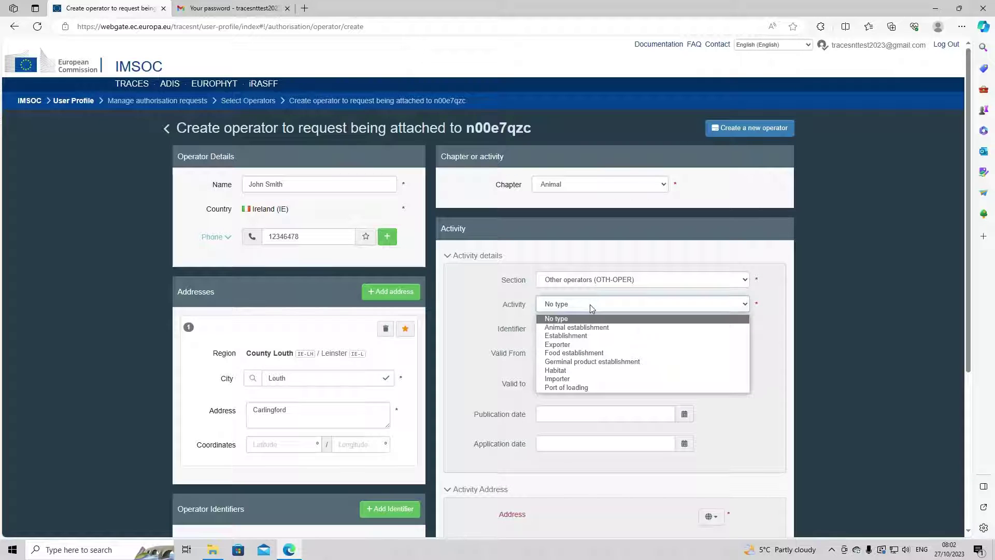
click(580, 344)
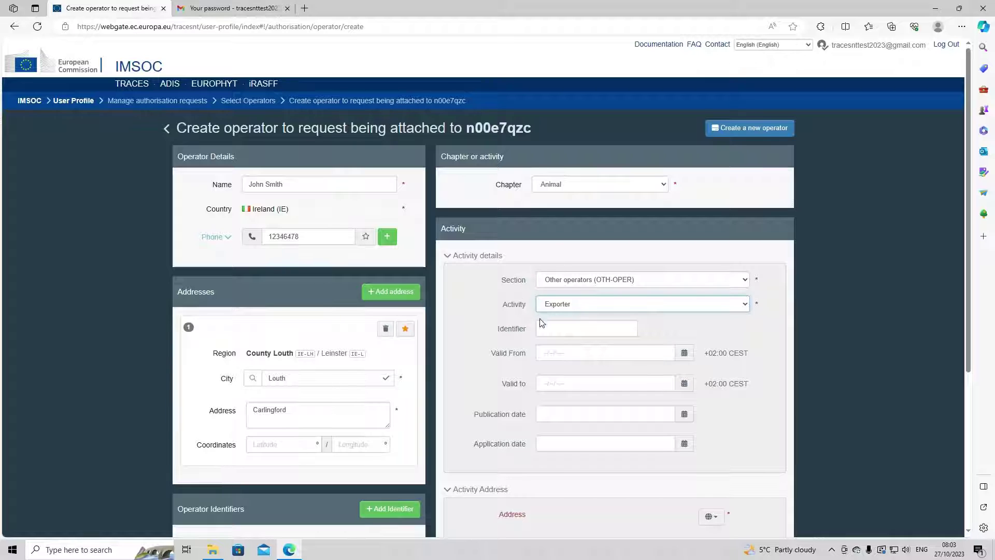
scroll(522, 344, down, 3)
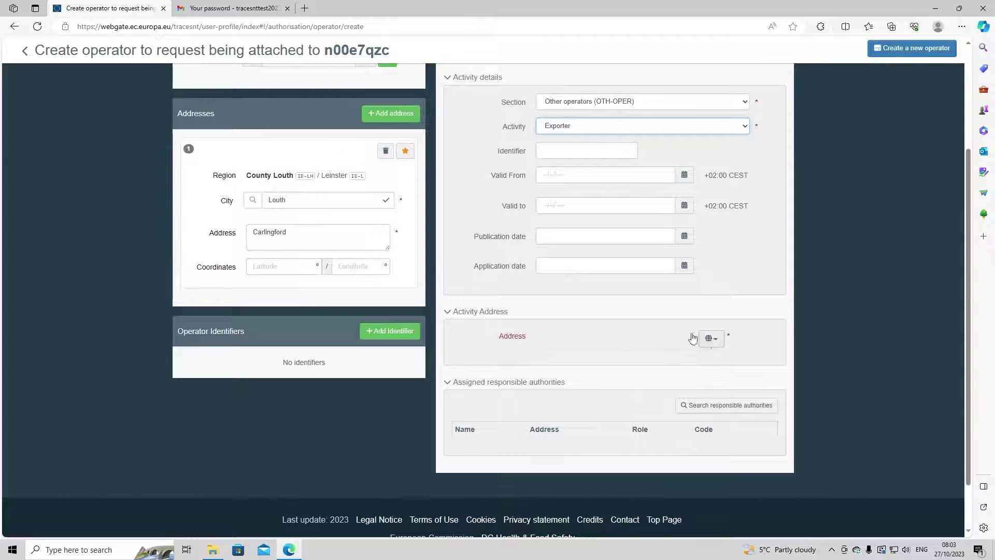
Step: Pick Carlingford, Louth as the Exporter activity's address
scroll(481, 163, up, 2)
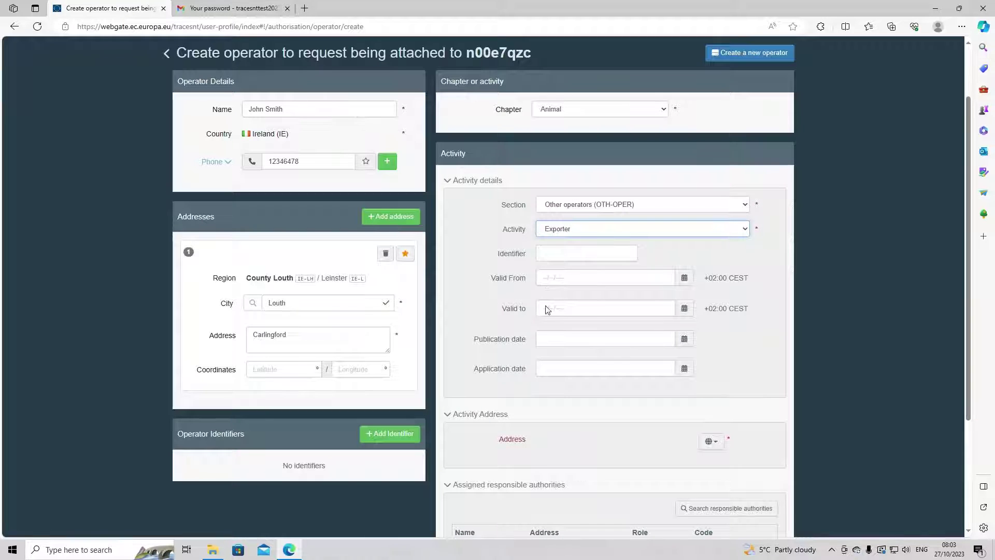
scroll(570, 362, down, 3)
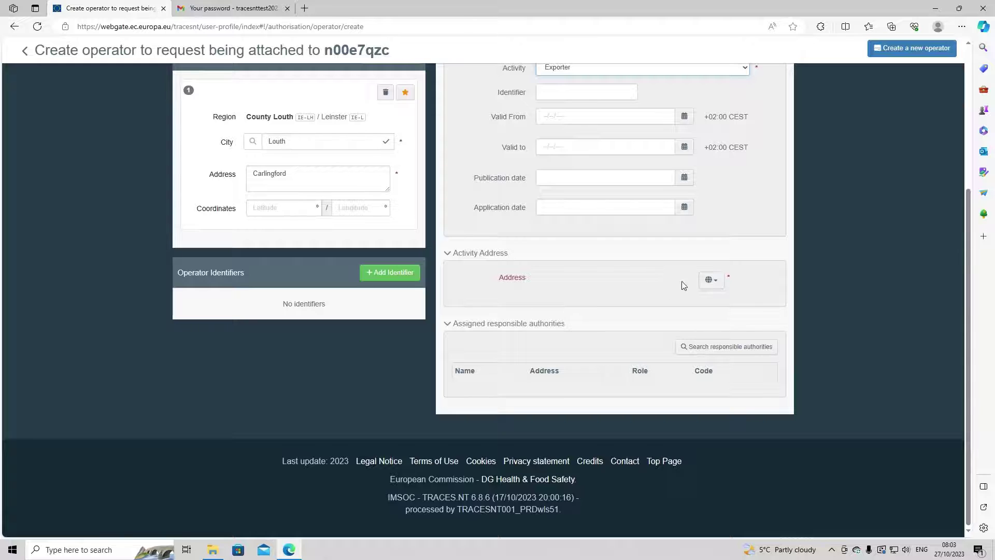
scroll(553, 267, up, 2)
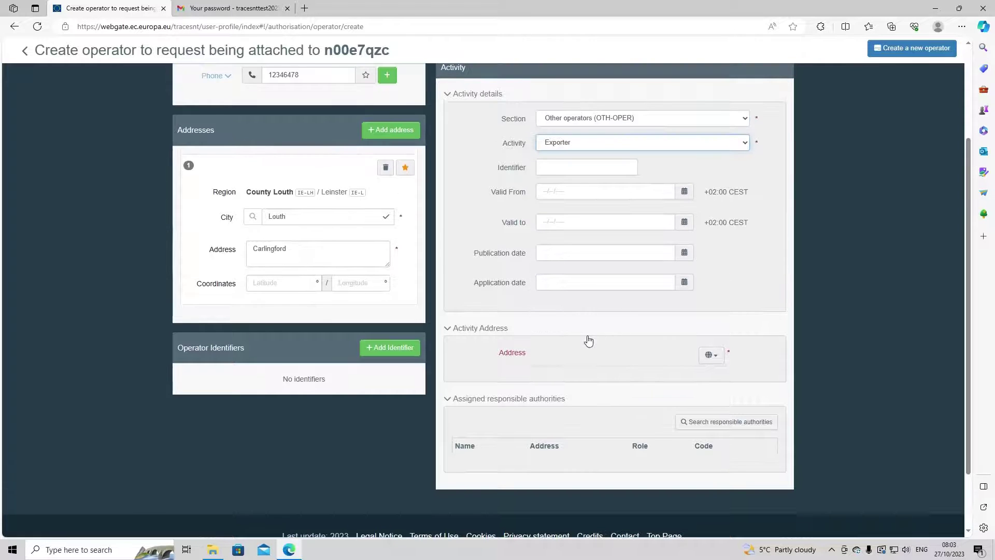
click(710, 356)
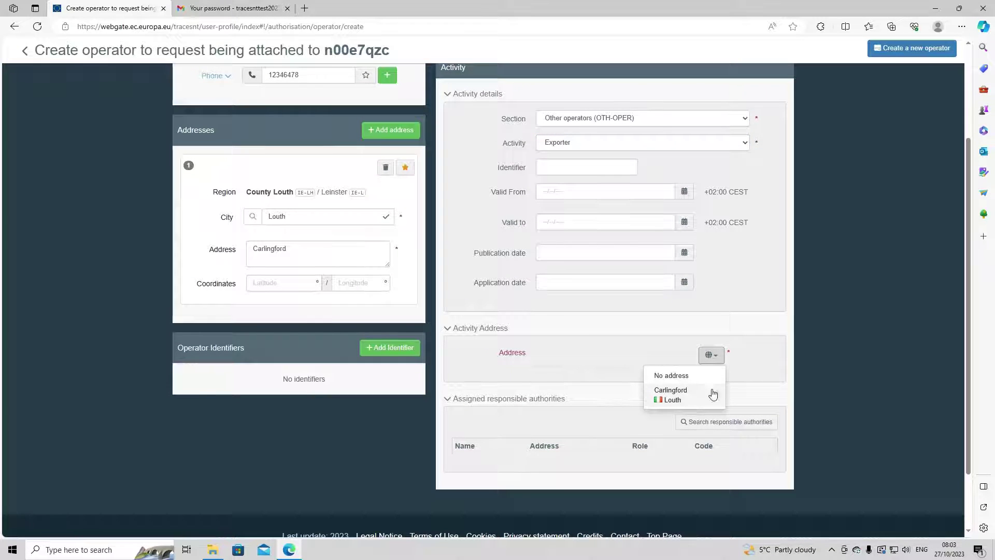
click(647, 331)
click(655, 330)
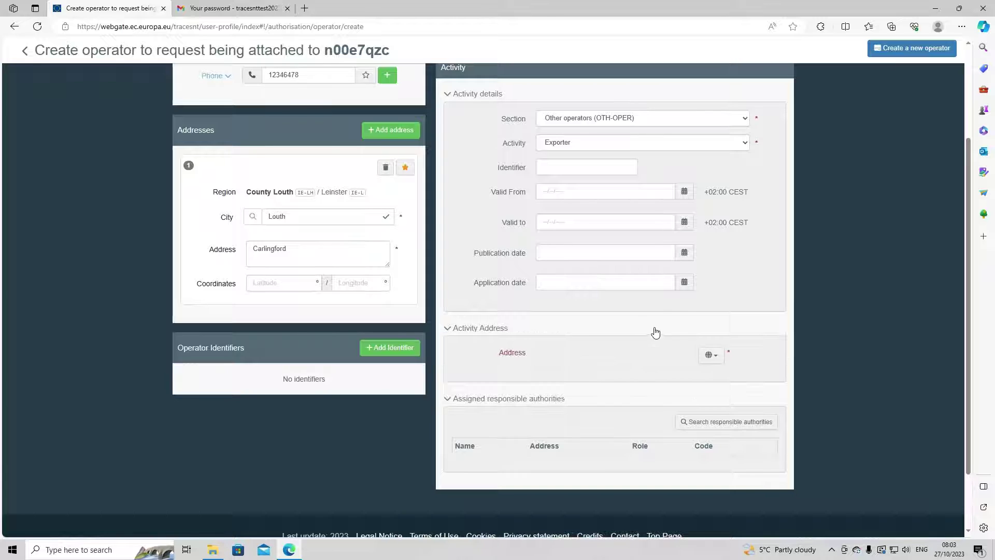
click(711, 357)
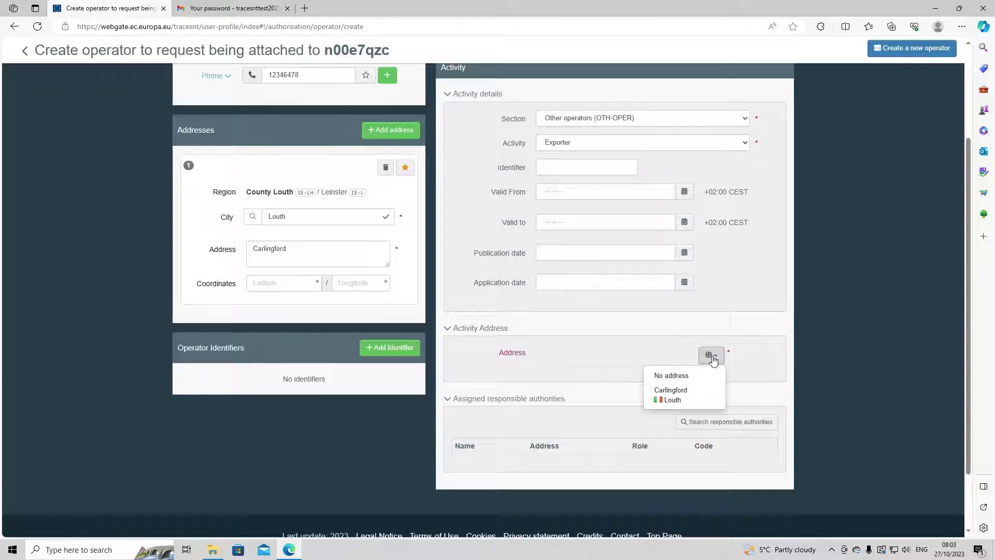
click(679, 395)
scroll(600, 348, down, 3)
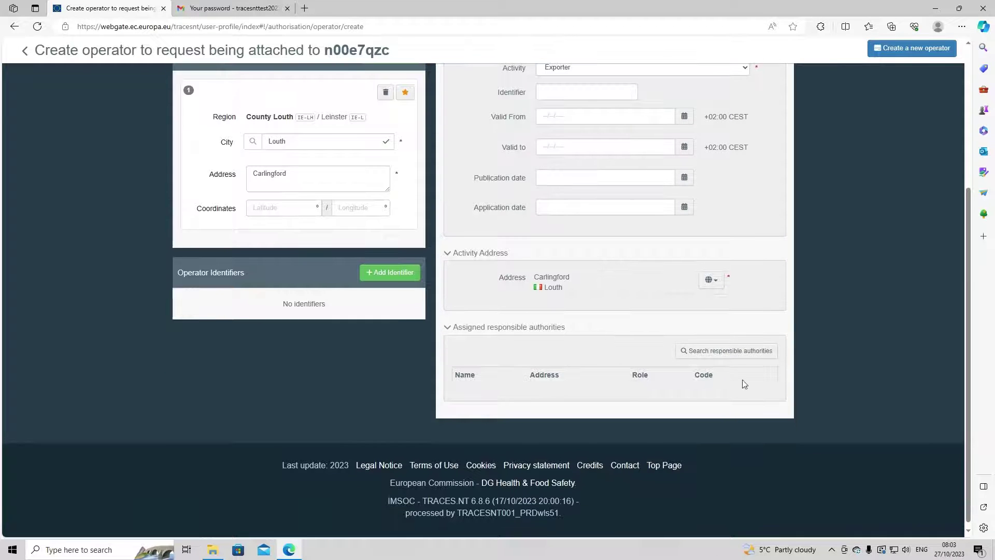
Step: Search responsible authorities for 'navan' and assign Navan (IE01700)
click(684, 354)
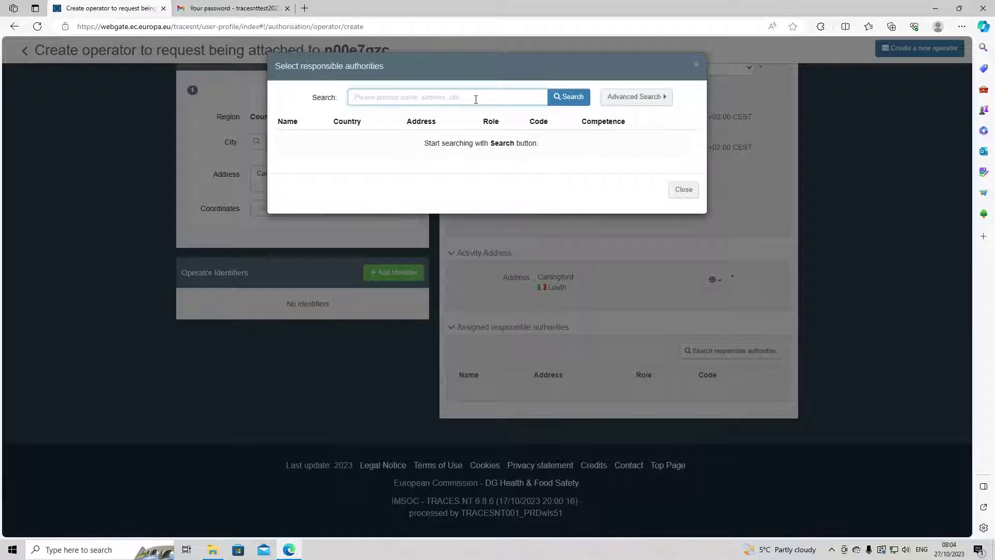
text(navan)
key(Return)
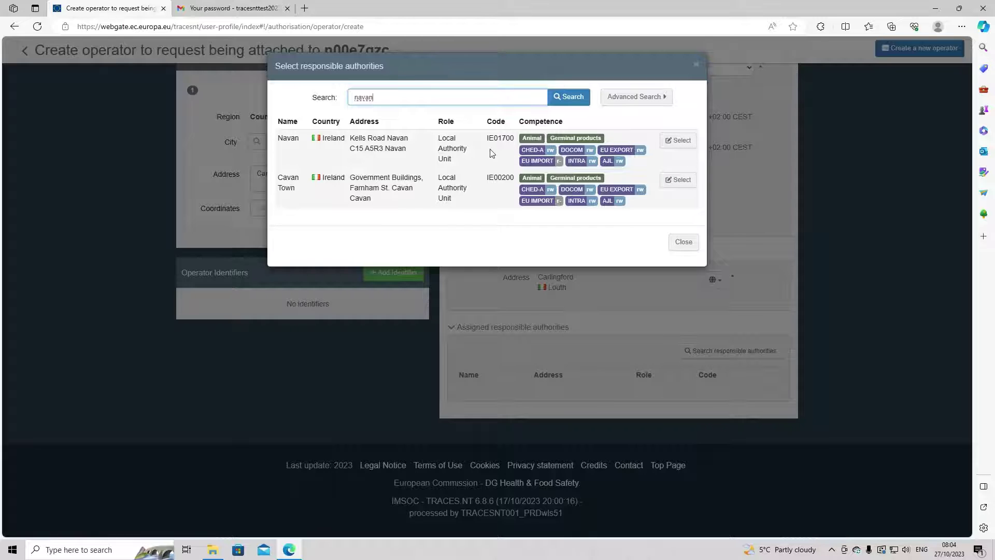
click(677, 143)
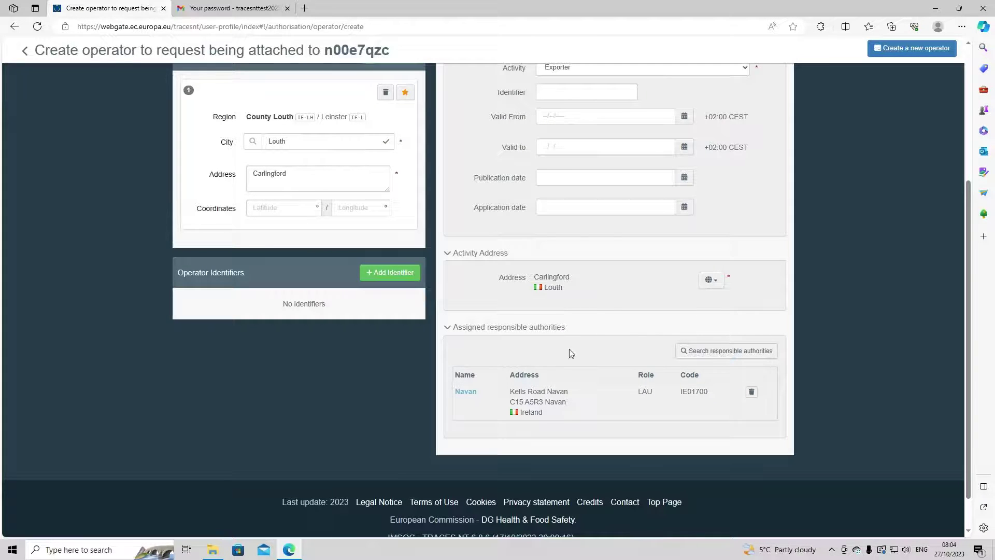
scroll(633, 362, up, 5)
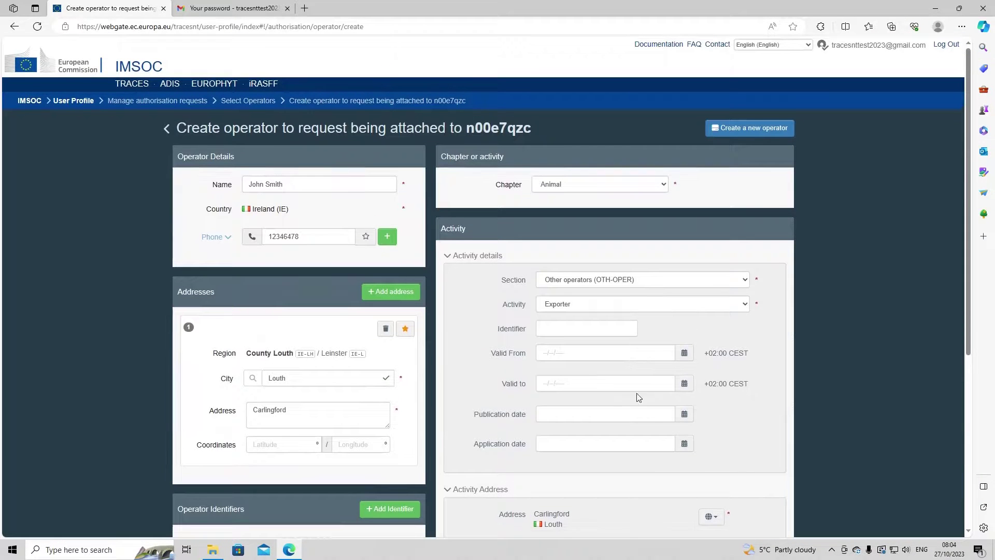
Step: Create the new operator and send its authorisation request
scroll(637, 395, down, 5)
scroll(767, 316, up, 5)
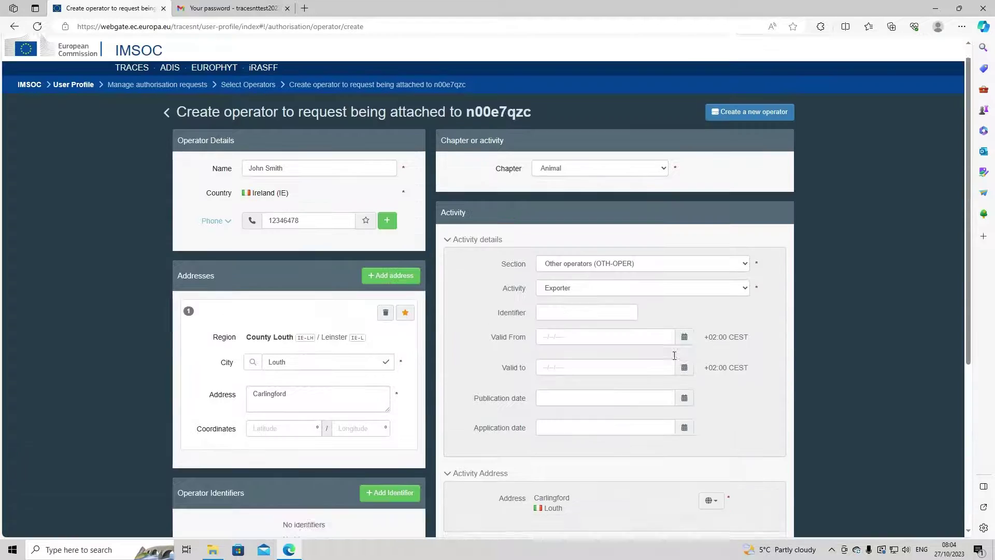
click(765, 128)
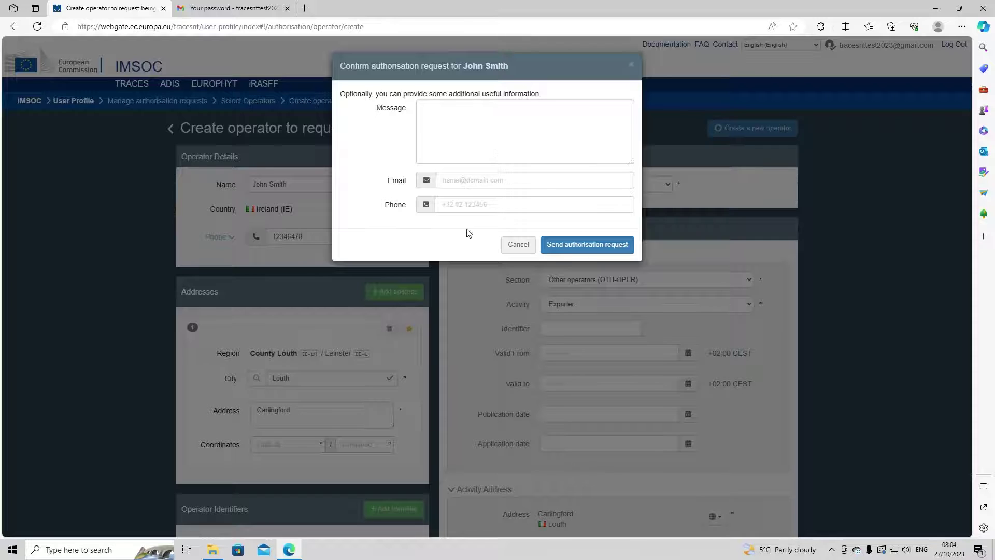
click(603, 250)
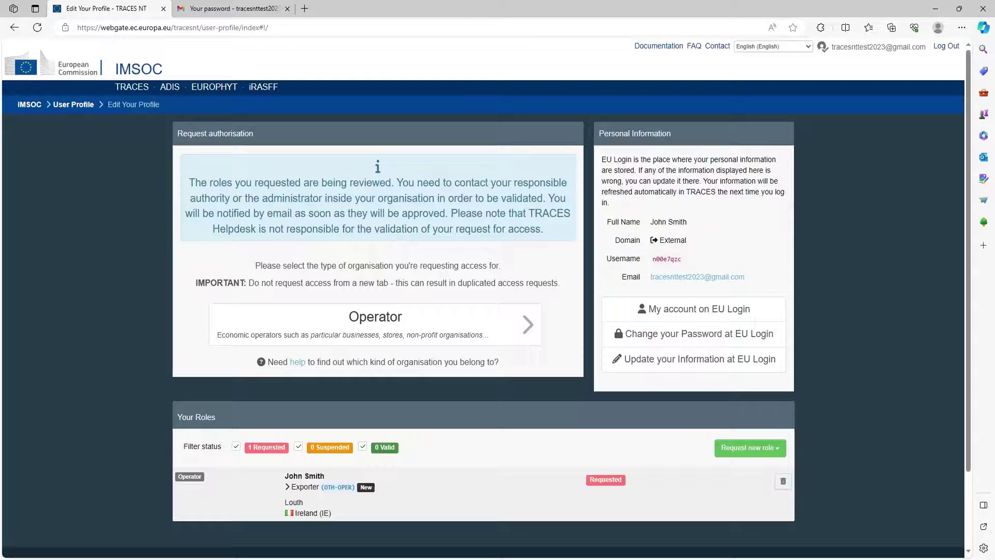
Step: Log out of TRACES and EU Login, then start logging in again
click(948, 48)
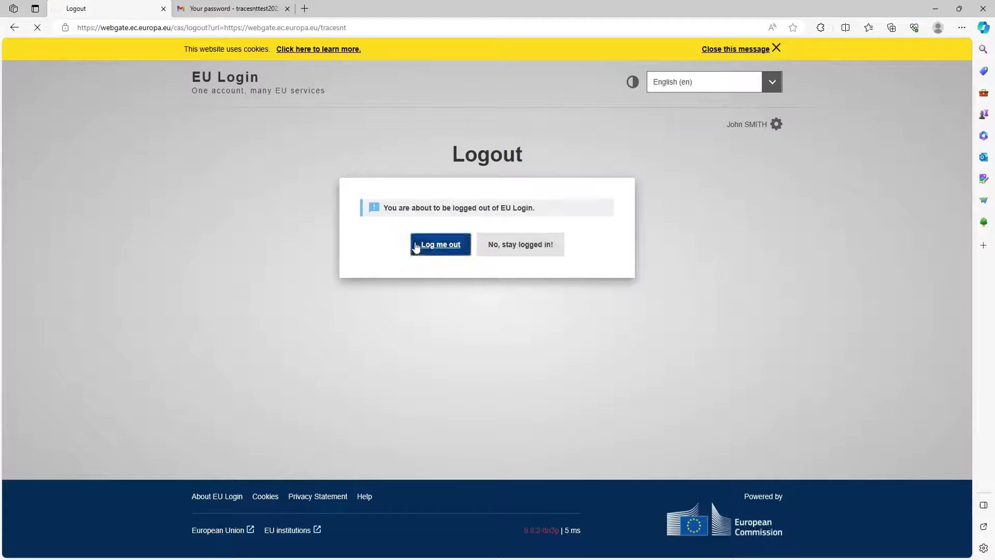
click(416, 246)
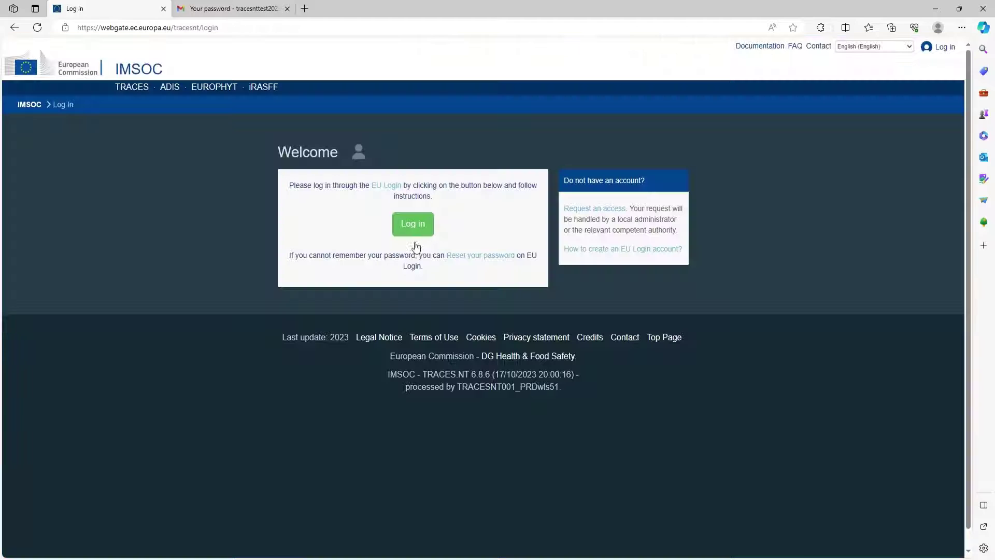
click(428, 232)
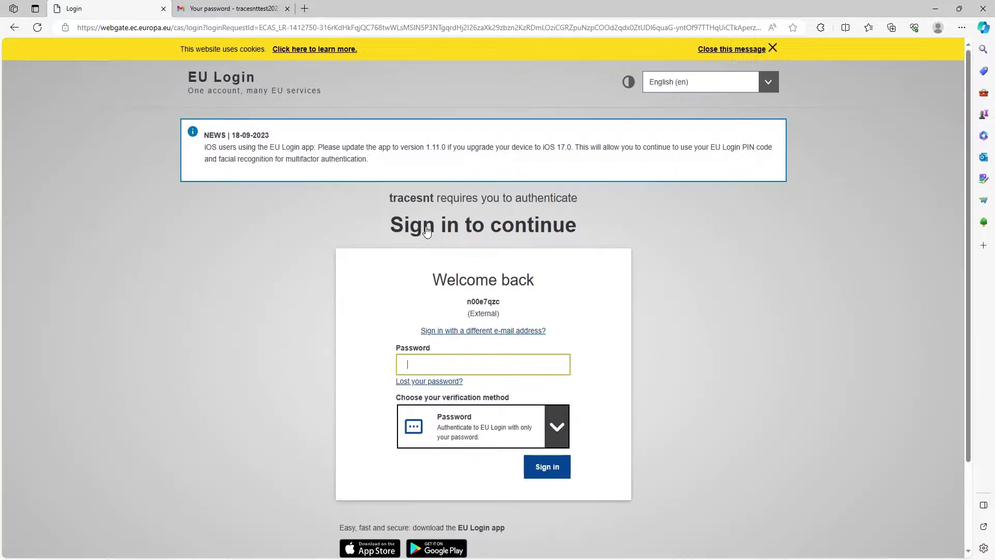
Step: Sign in to EU Login with a different account e-mail and its password
click(476, 338)
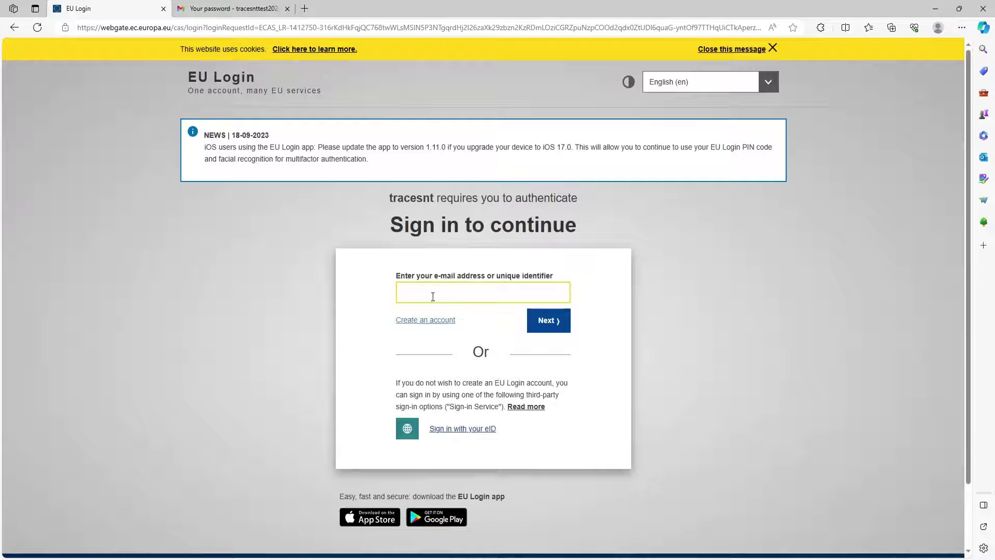
key(ctrl+v)
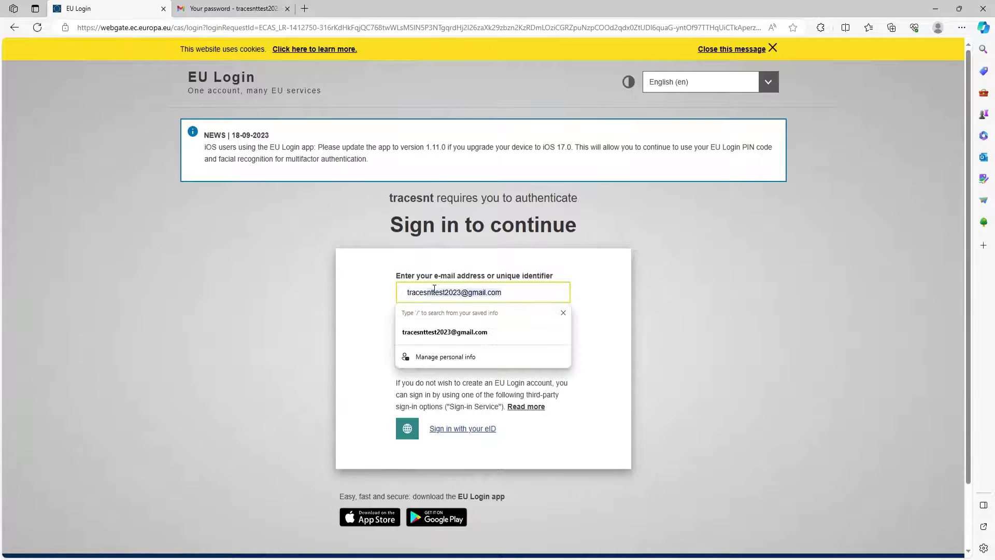
click(456, 331)
click(559, 323)
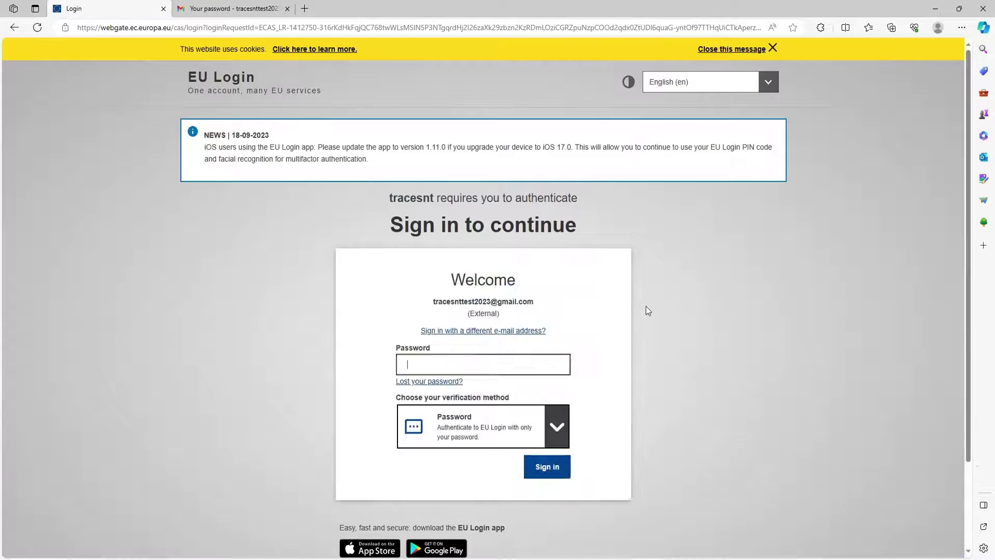
click(493, 368)
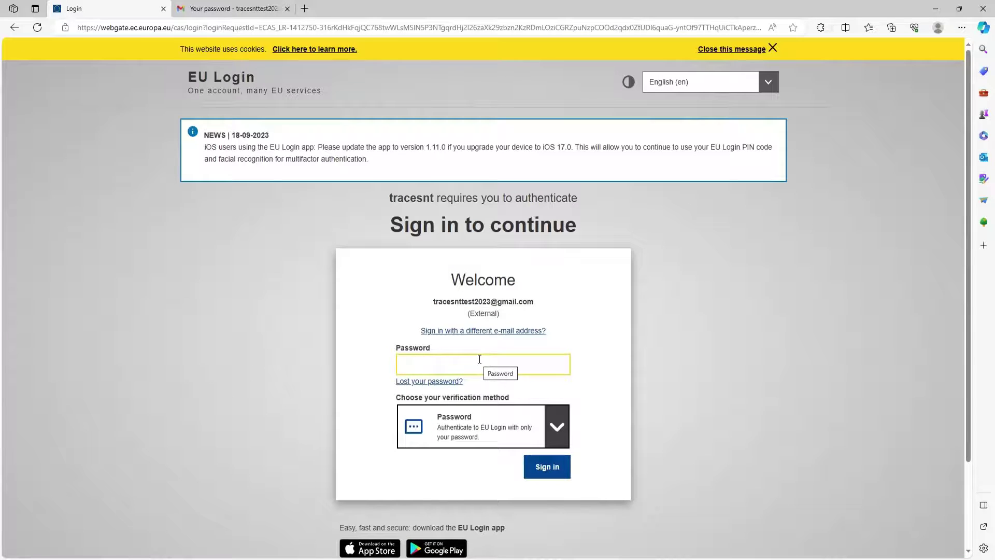
text(•)
click(548, 468)
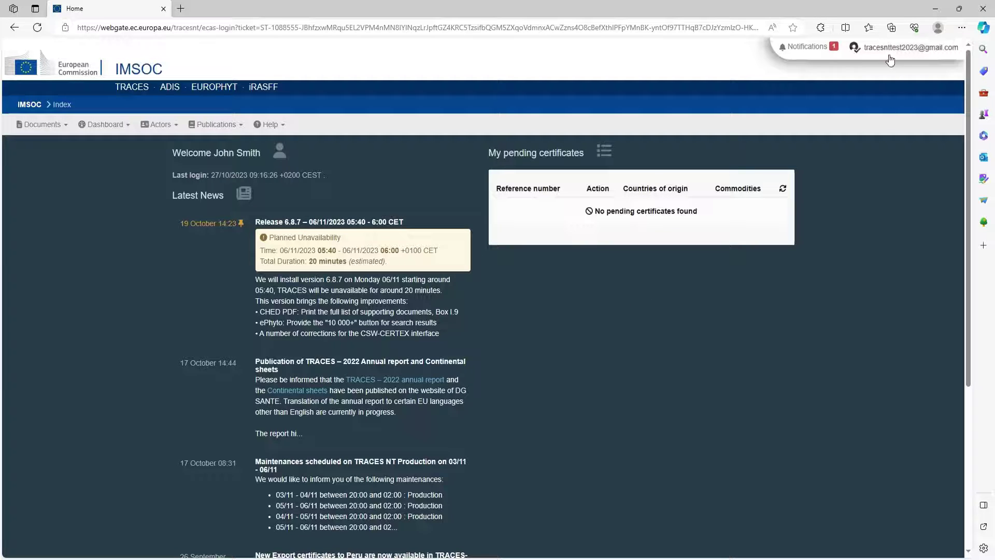
Step: Open Edit your profile from the account e-mail menu
click(889, 50)
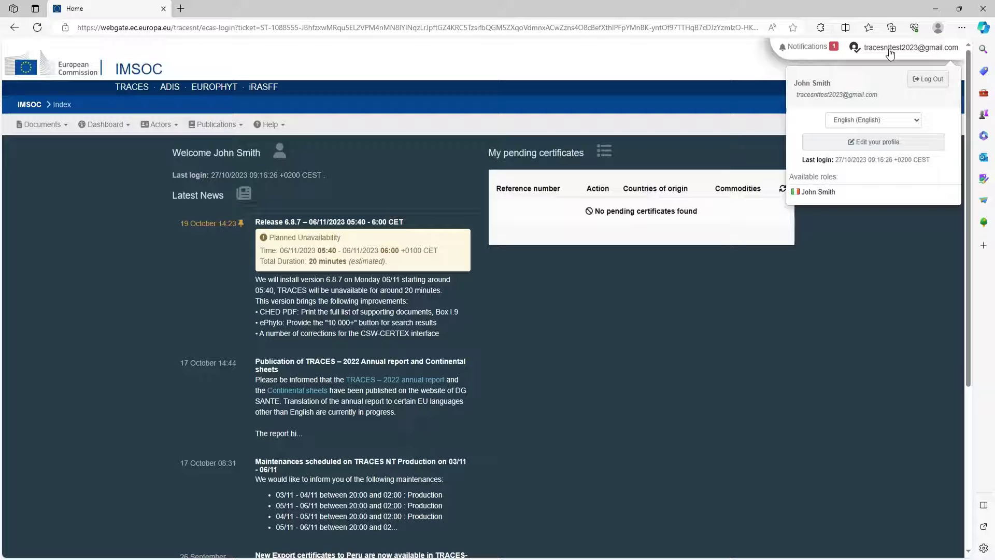
click(874, 142)
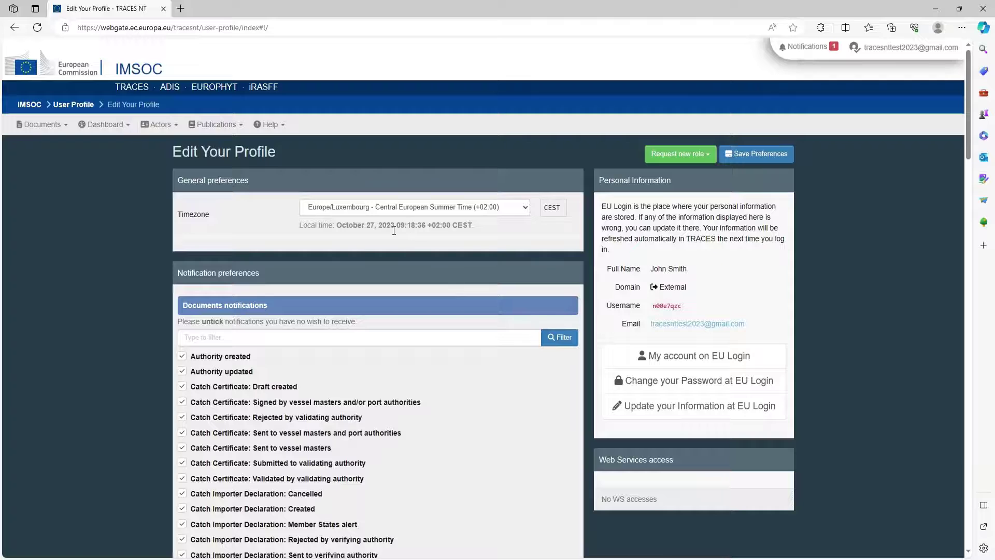
click(505, 207)
click(505, 206)
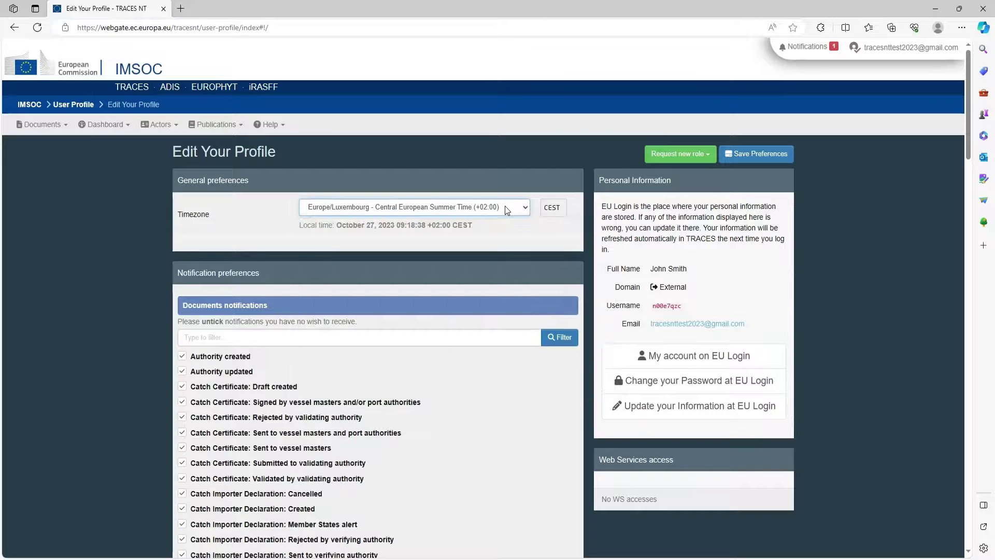
scroll(160, 275, down, 2)
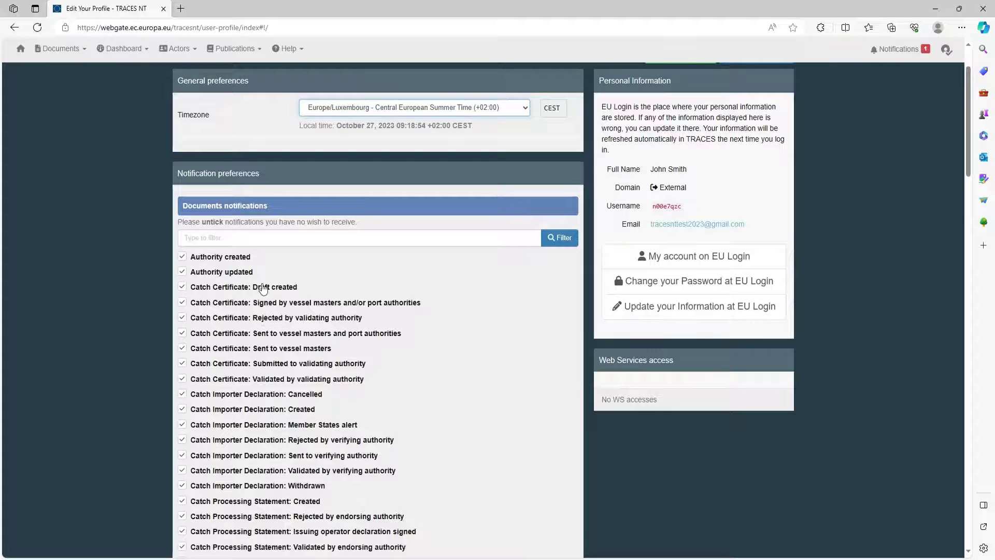
scroll(267, 288, down, 5)
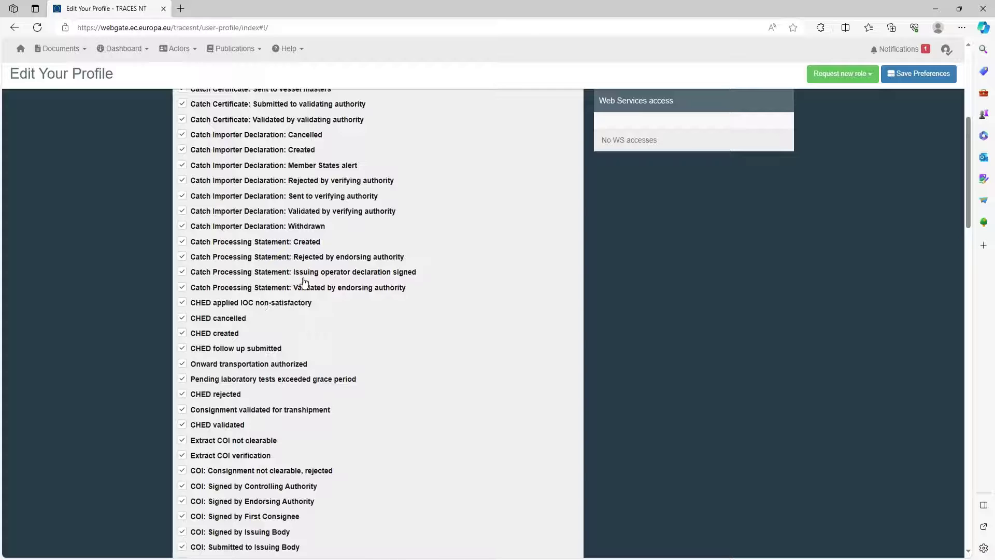
scroll(303, 306, down, 3)
scroll(291, 329, down, 20)
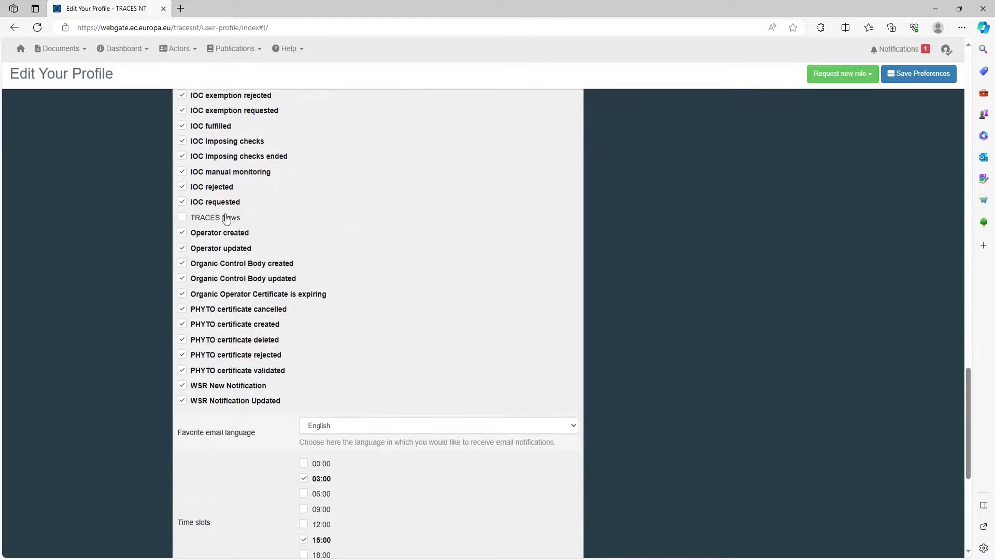
scroll(448, 390, down, 1)
scroll(448, 390, down, 3)
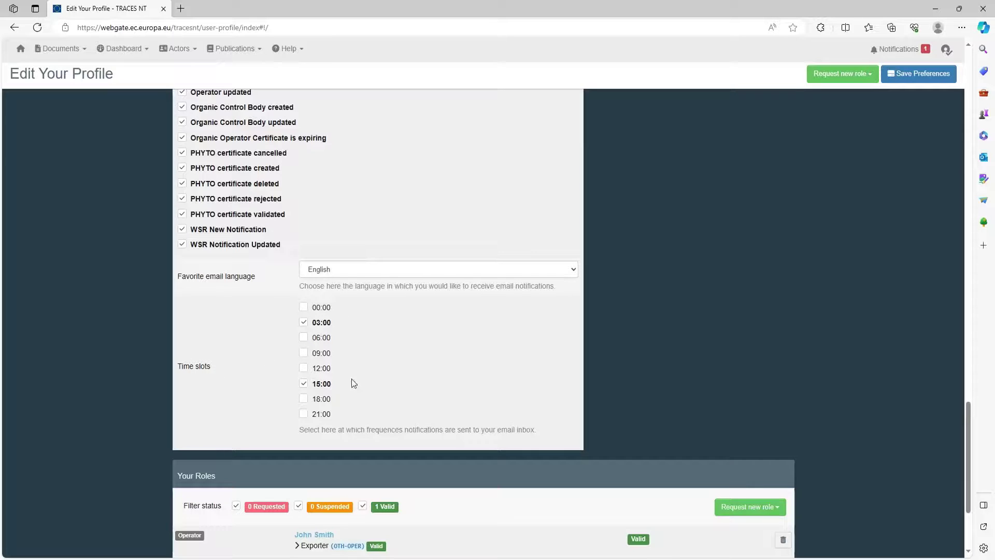
scroll(647, 325, up, 20)
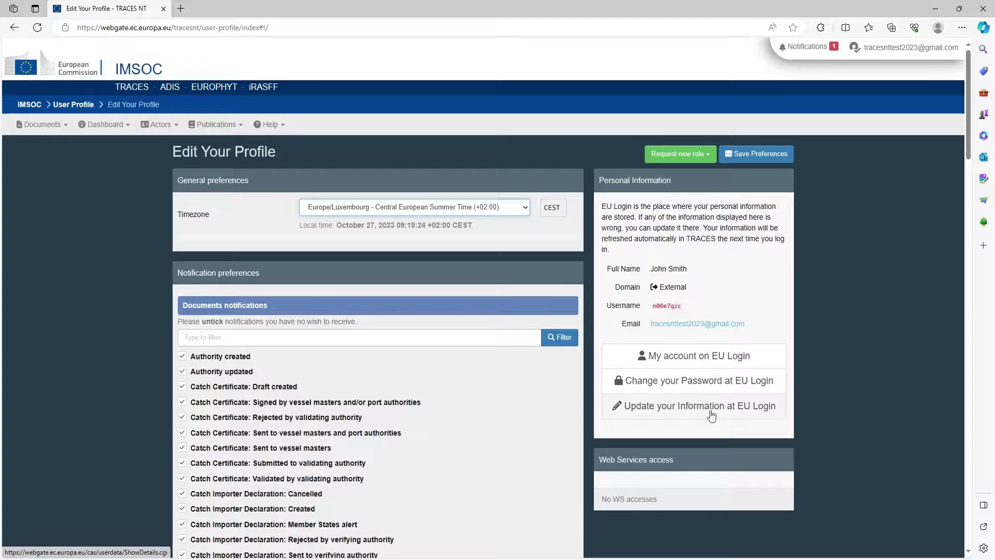
click(708, 364)
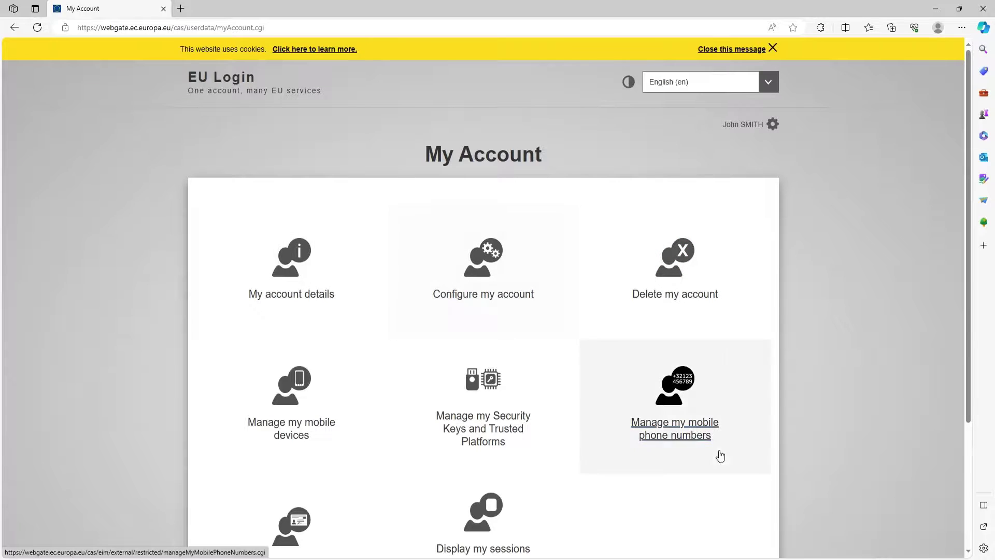
scroll(404, 409, down, 3)
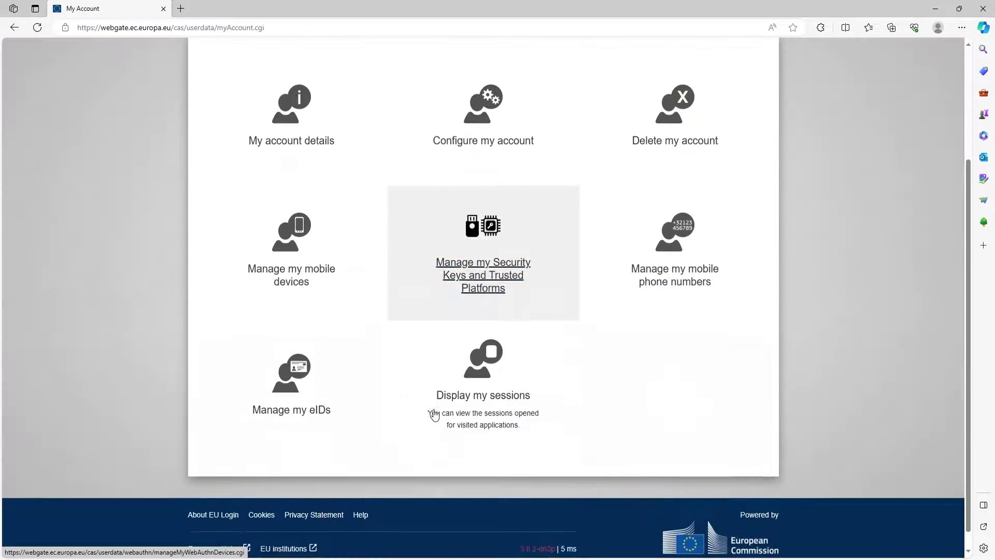
scroll(433, 415, up, 3)
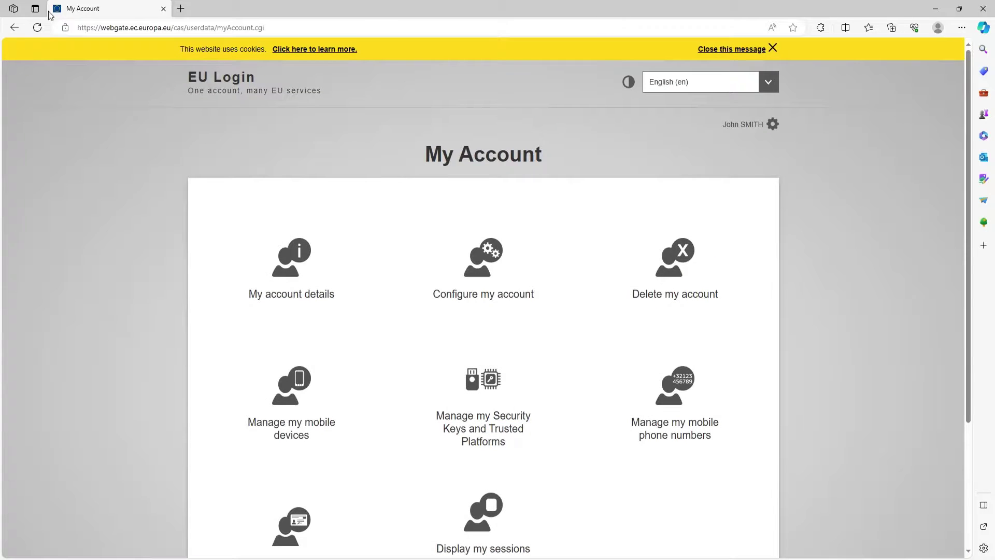
click(14, 27)
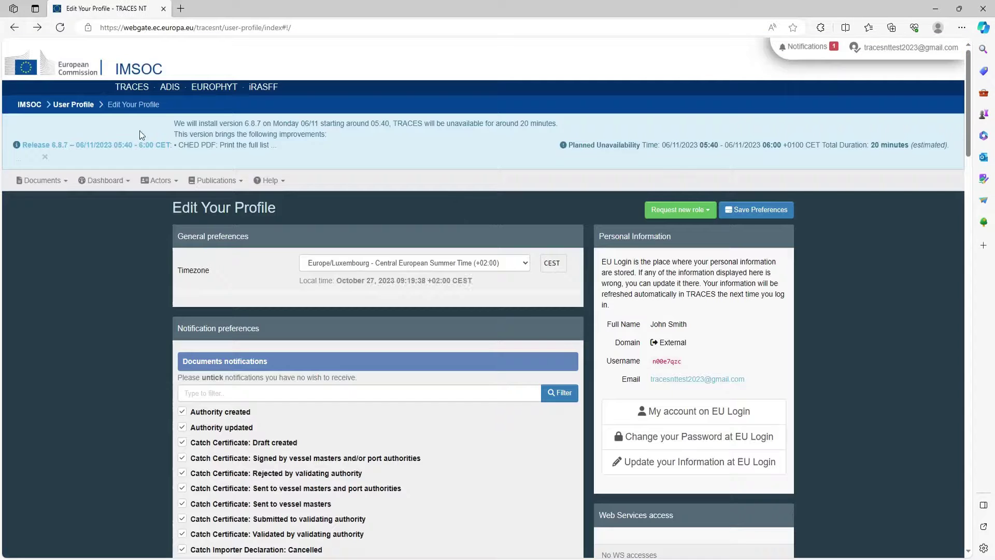
Step: Close the release banner and go to Actors > Operators
click(44, 157)
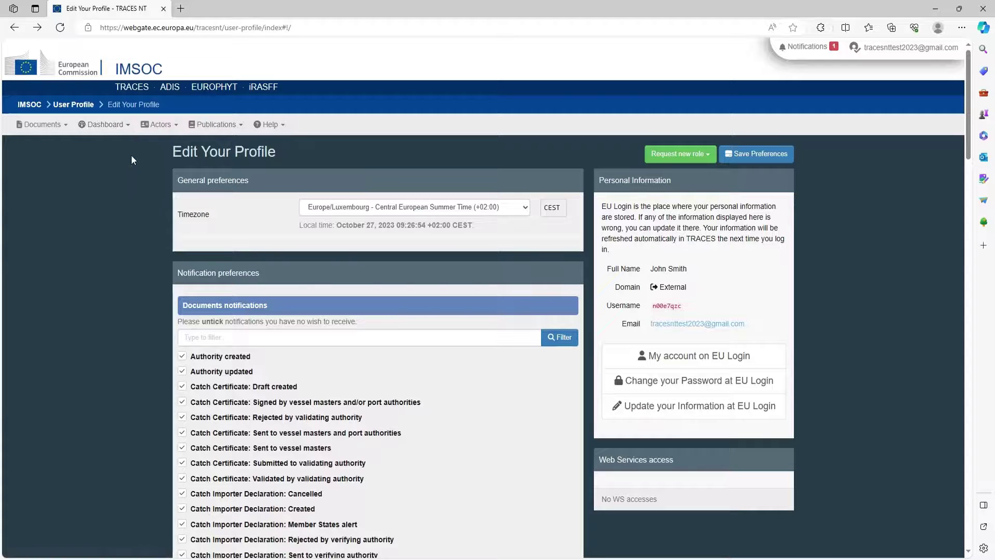
click(143, 127)
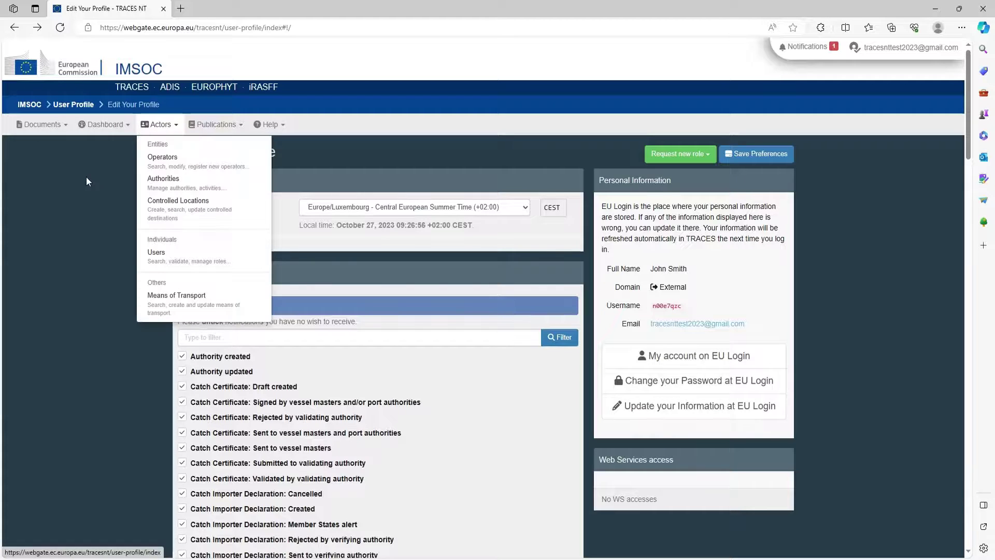
click(163, 170)
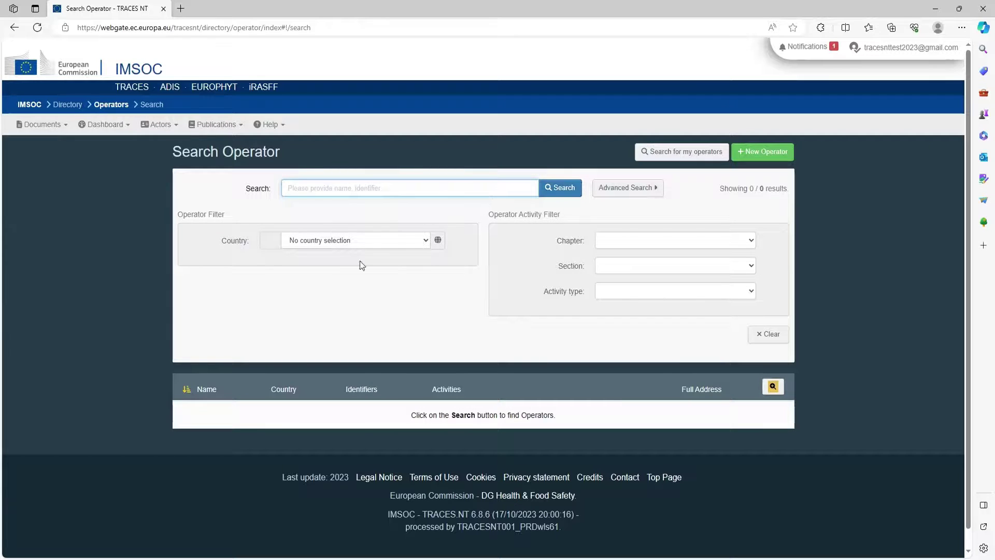
Step: Filter the operator search to country Ireland (IE) and city County Louth
click(622, 189)
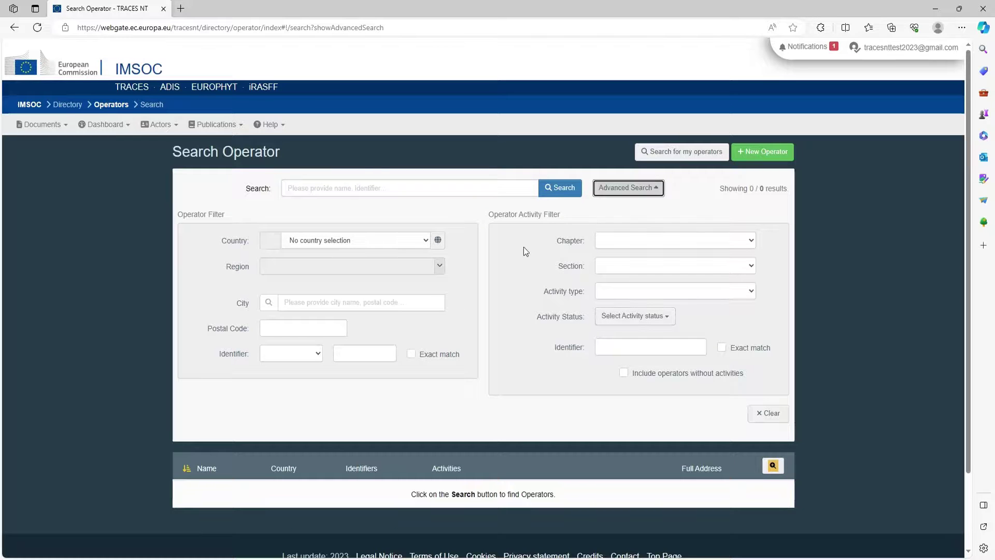
click(355, 189)
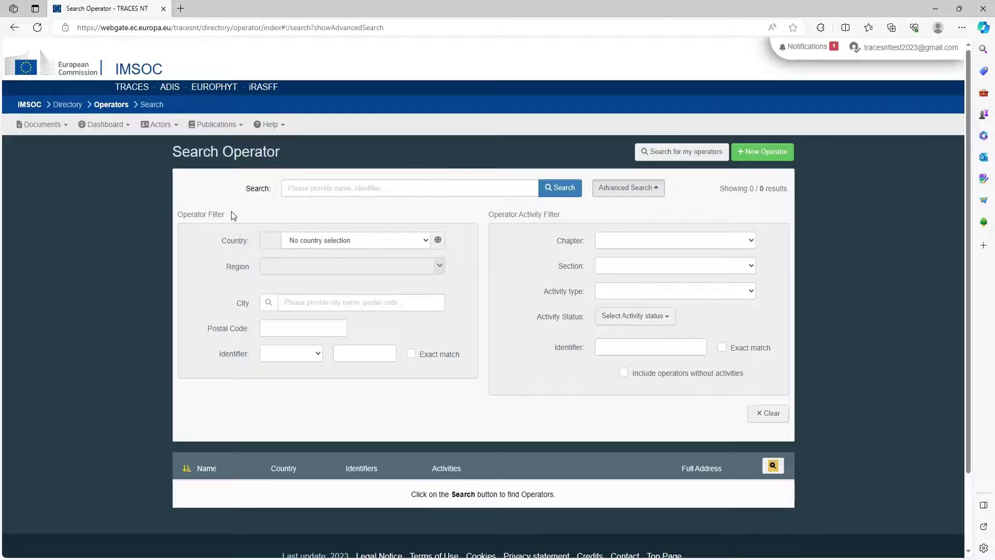
click(307, 234)
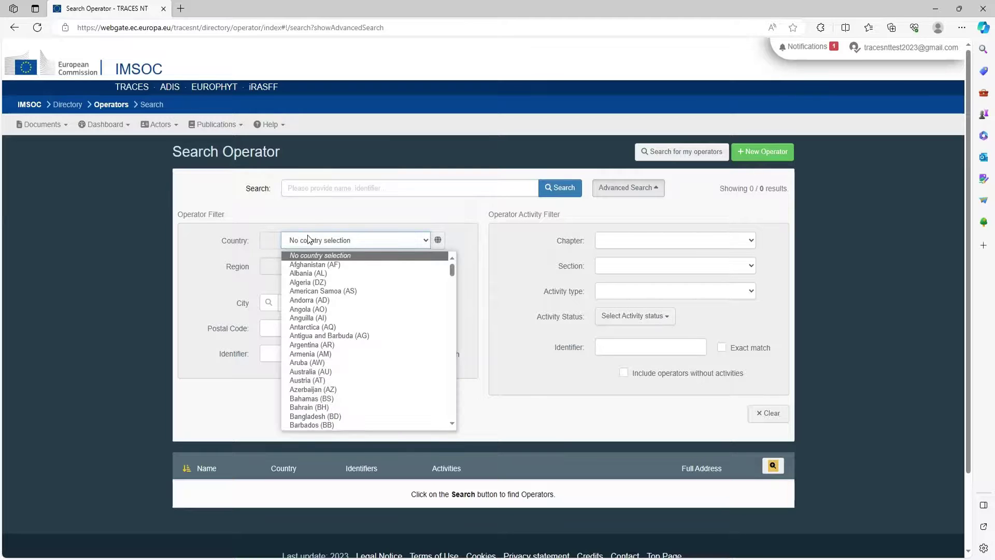
text(ireland)
key(Return)
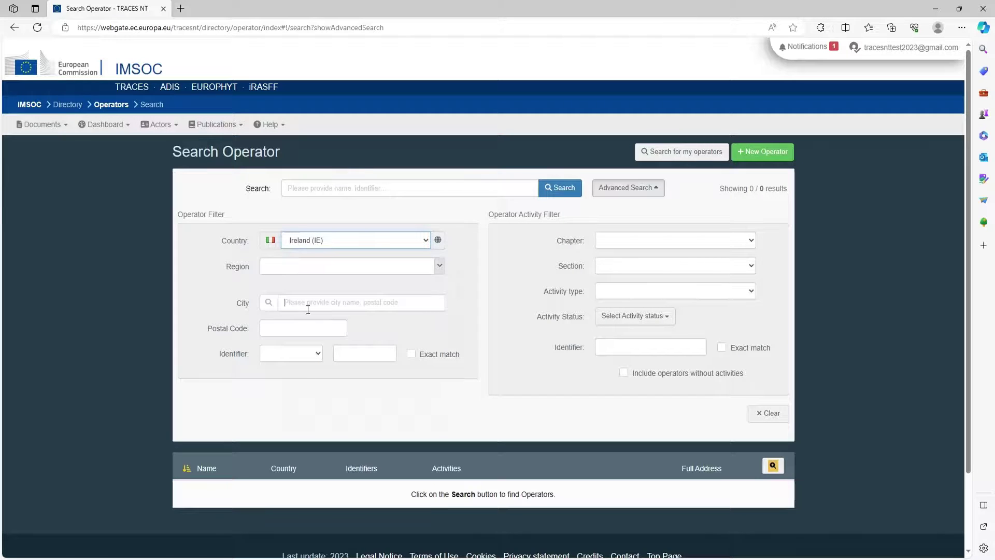
click(308, 307)
text(Louth)
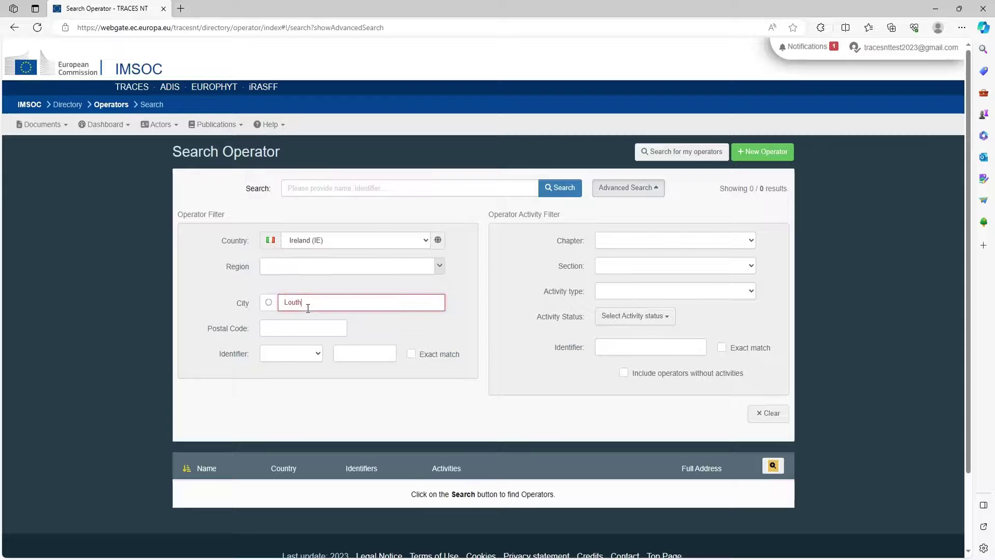
click(233, 281)
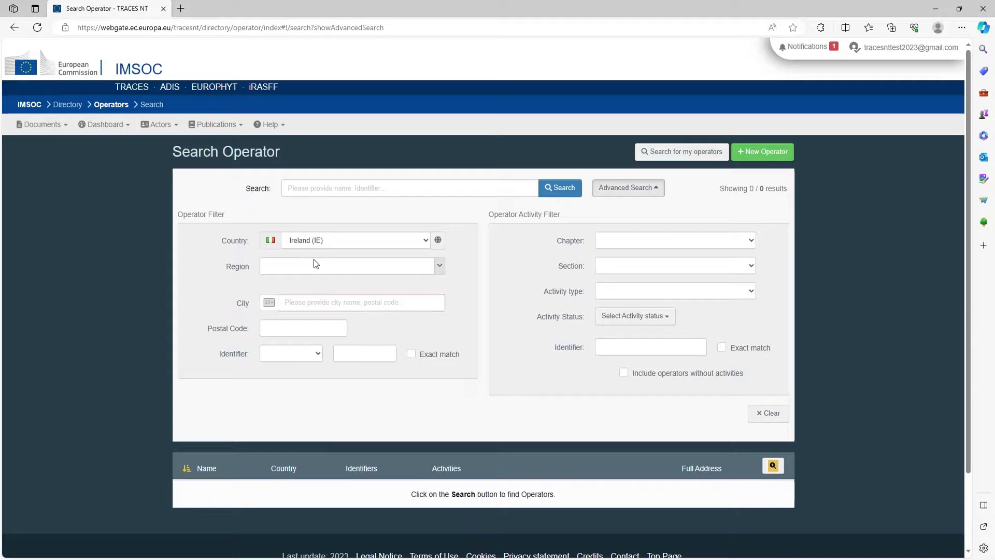
click(297, 306)
text(Louth)
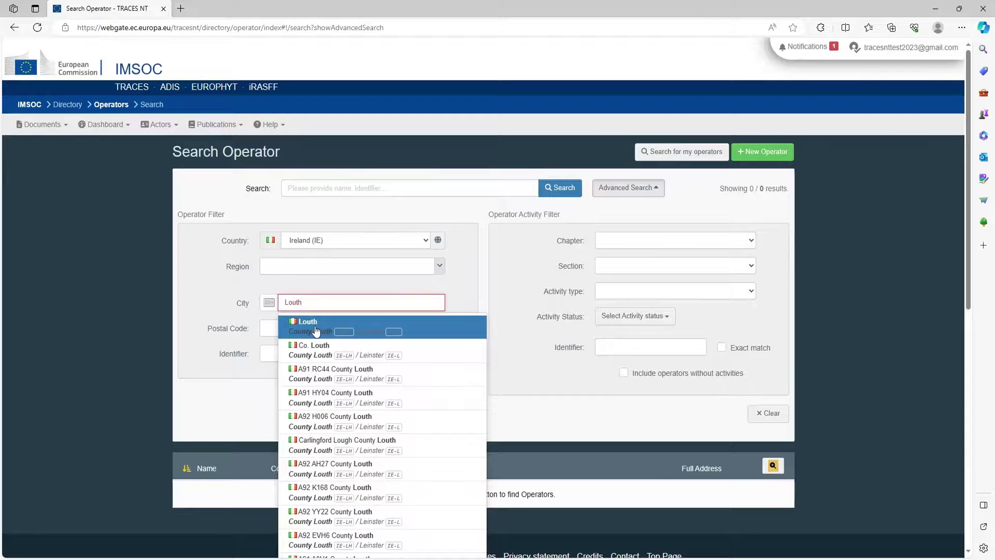
click(317, 331)
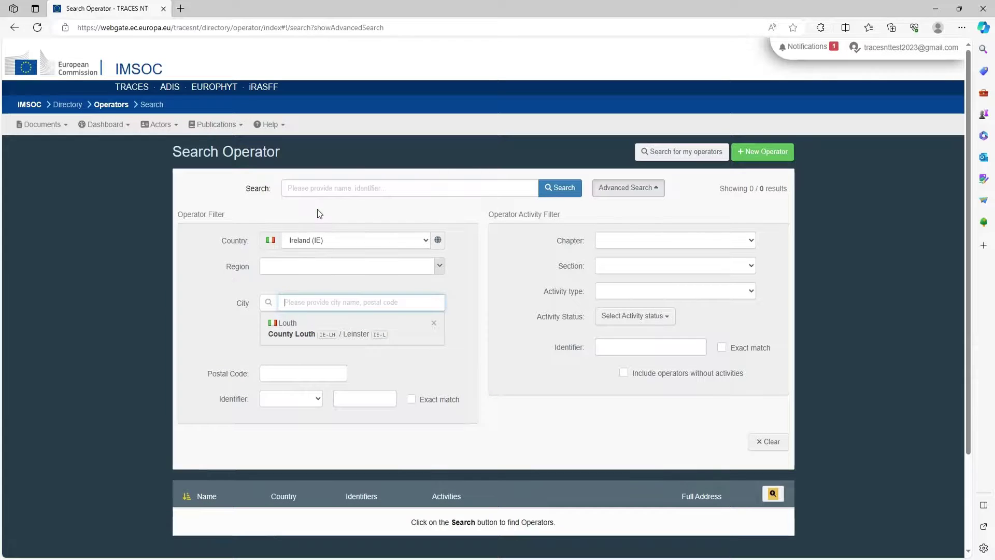
Step: Search by the operator's name to list the 12 matching operators
click(326, 188)
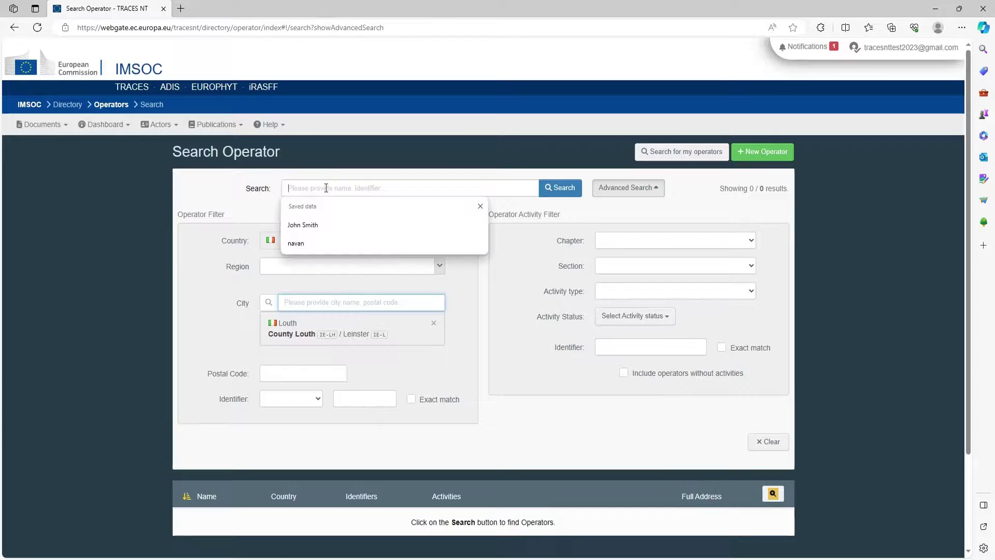
click(321, 223)
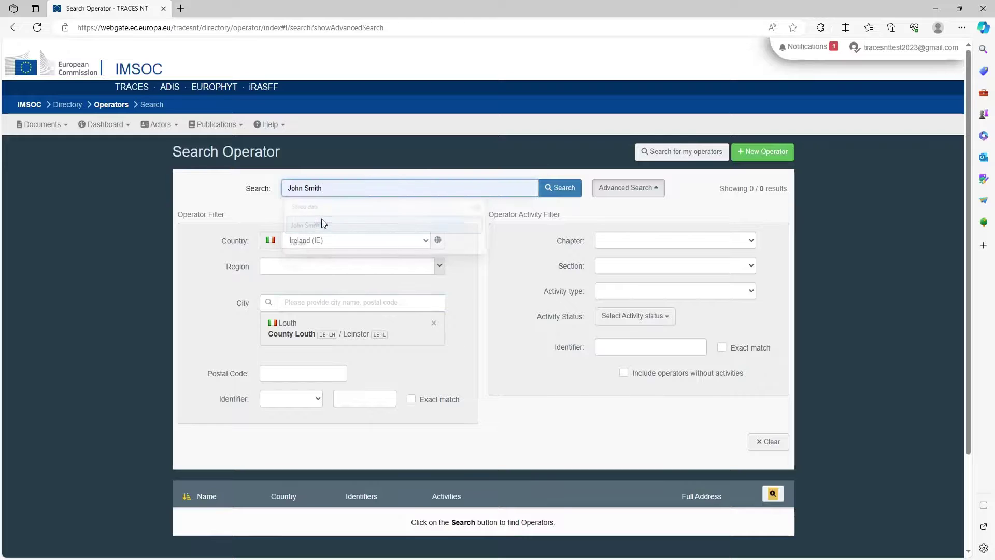
click(560, 193)
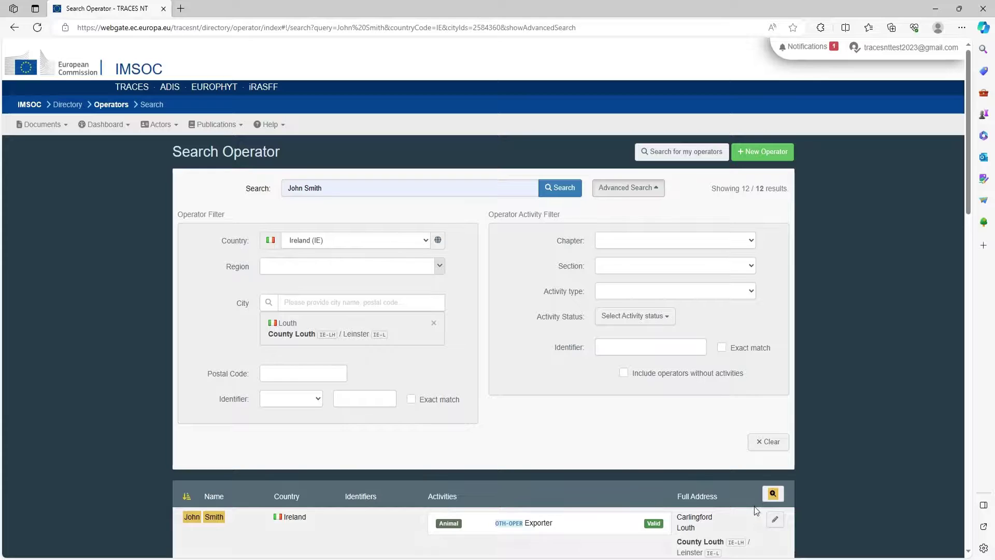
Step: Open the matching operator's record from the search results for editing
click(214, 517)
scroll(143, 300, down, 3)
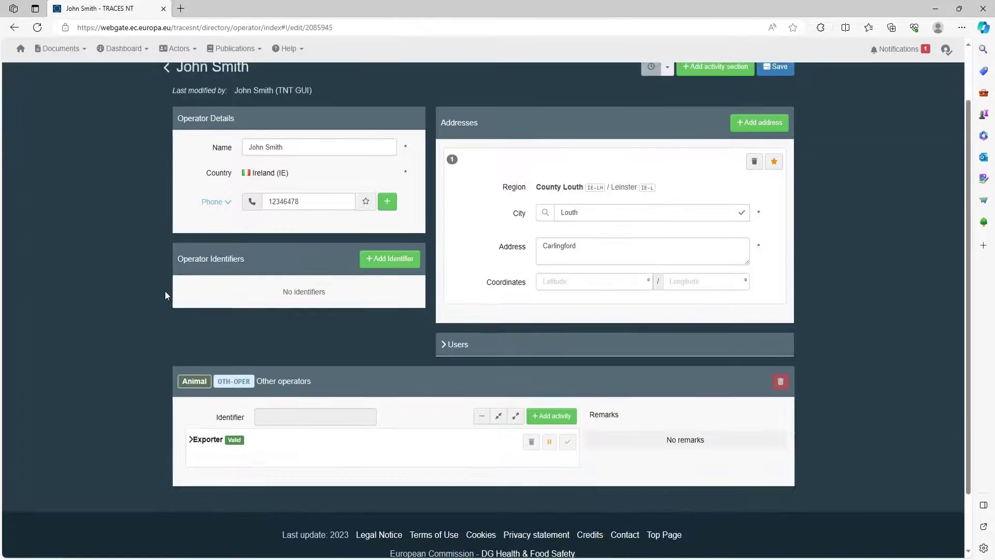
scroll(305, 302, up, 3)
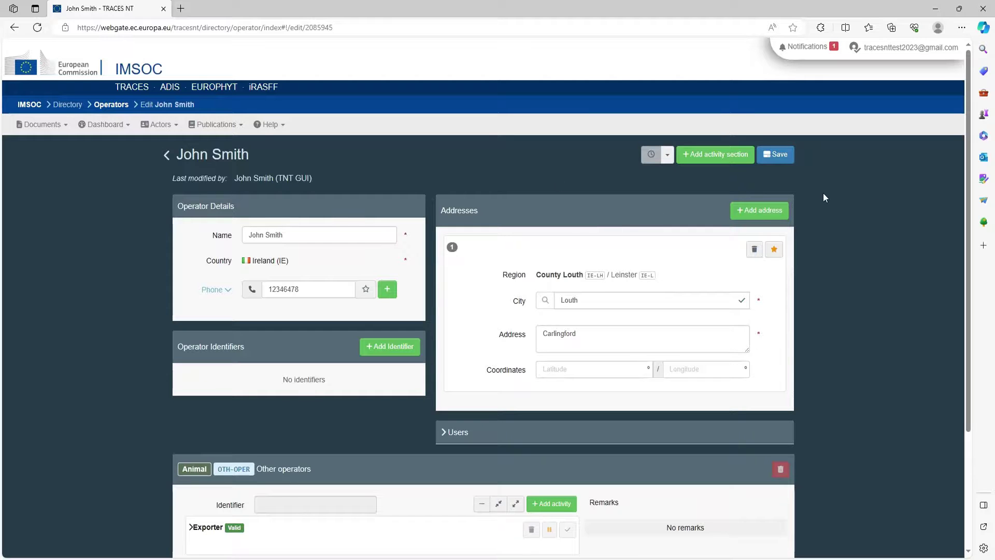
Step: Add a new activity section of type Importer (IMPORTER) to the operator
click(706, 157)
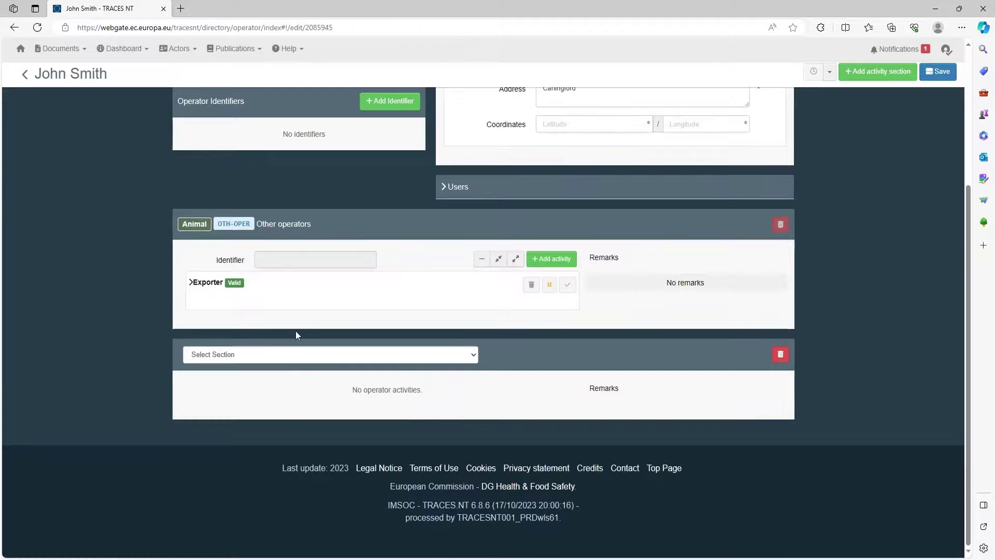
click(222, 357)
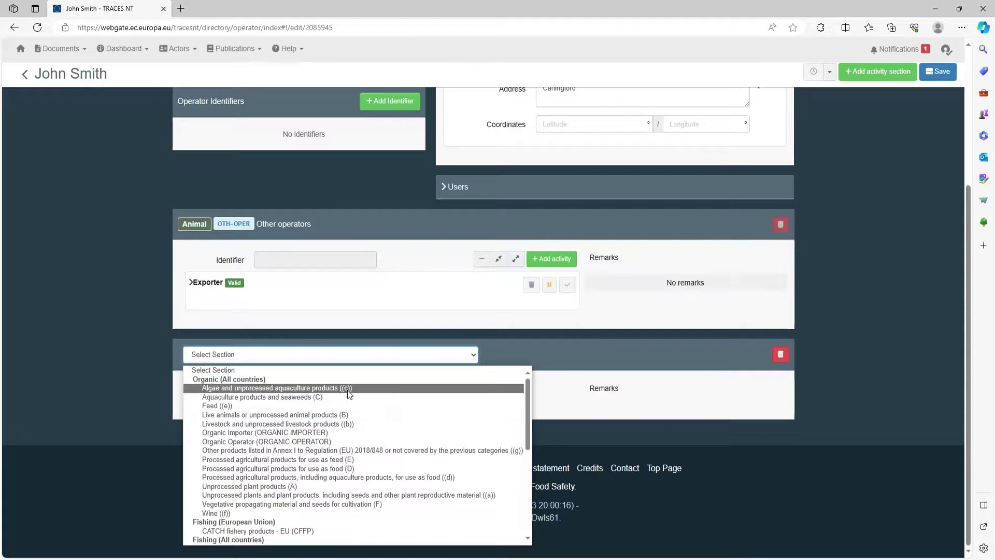
scroll(347, 390, down, 6)
scroll(338, 433, up, 3)
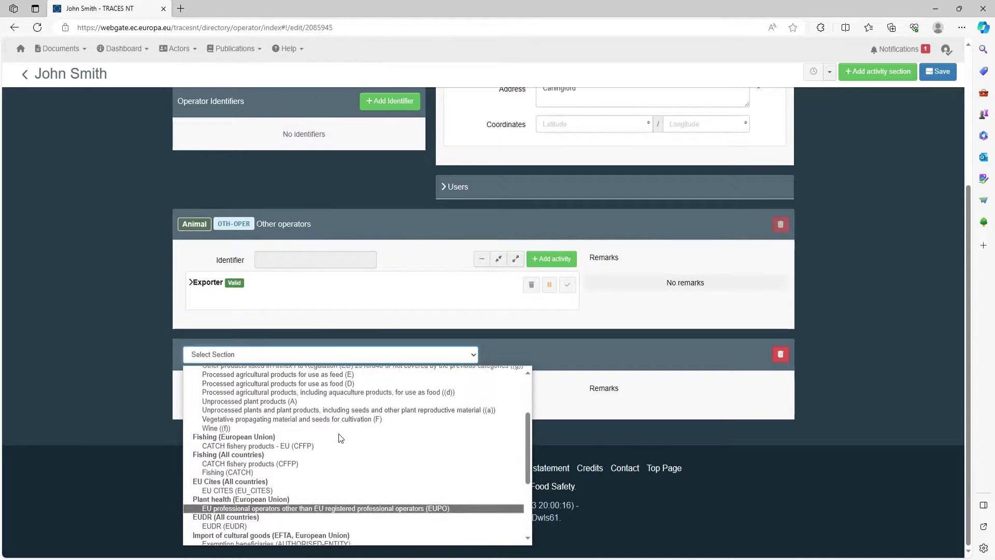
scroll(338, 433, up, 3)
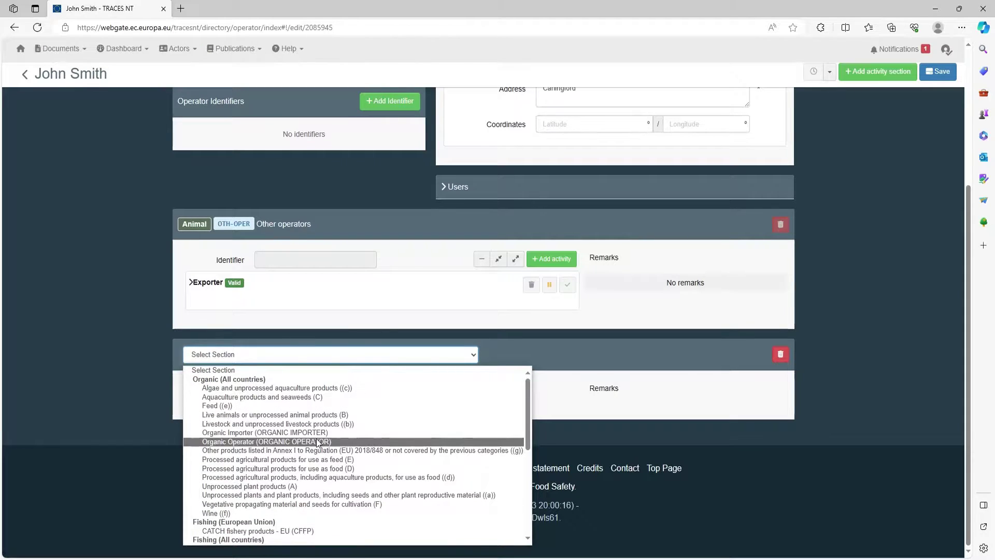
scroll(306, 443, down, 6)
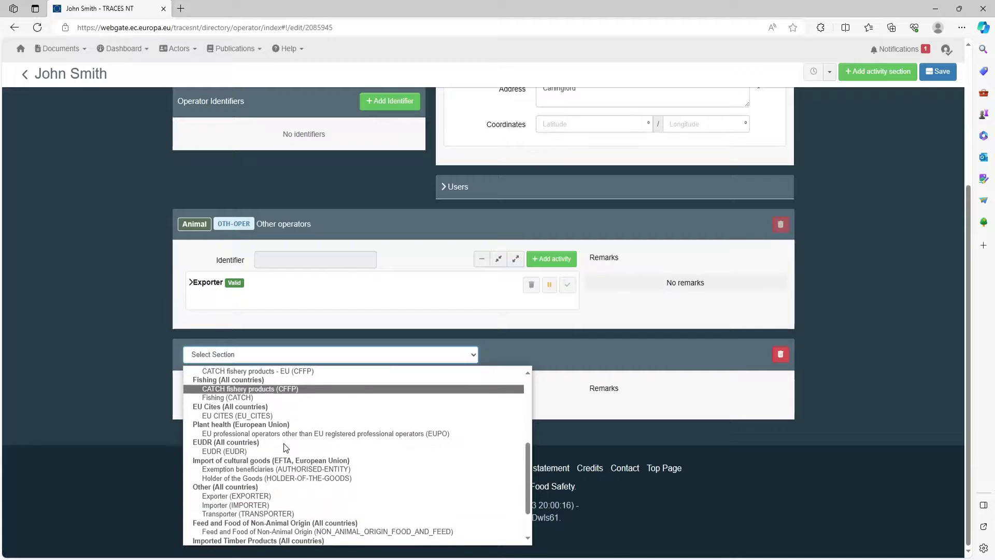
scroll(286, 447, down, 3)
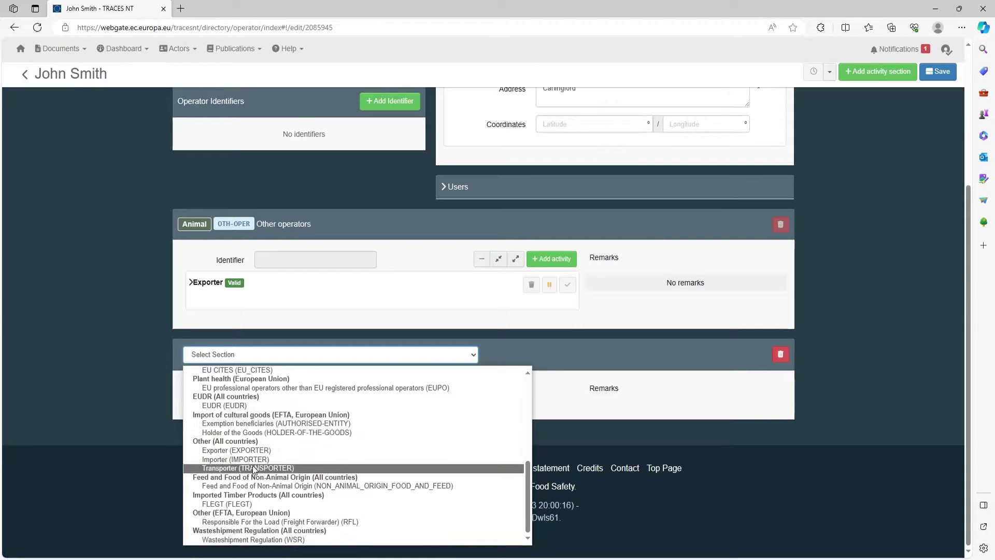
click(252, 459)
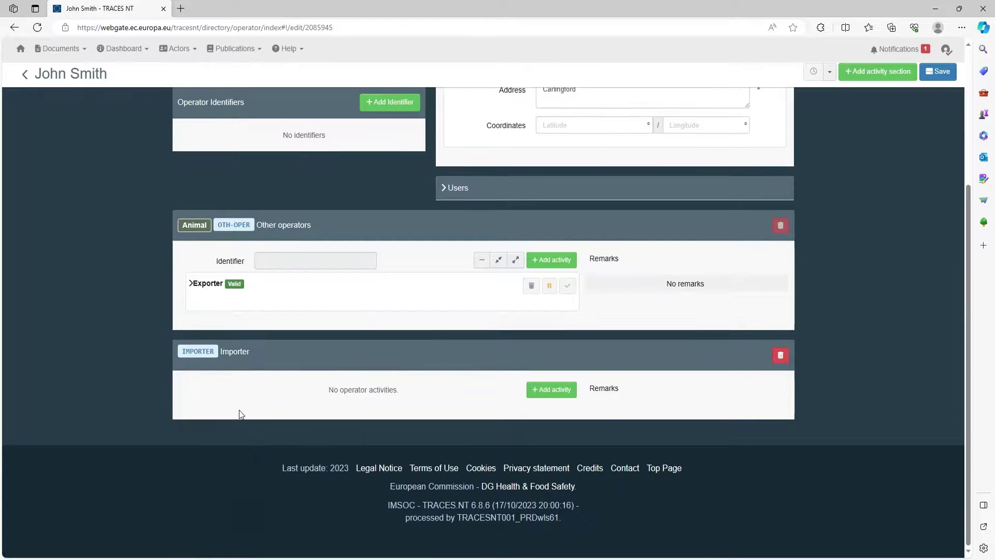
Step: Add an Importer activity, with the Carlingford, Louth address, to the Importer section
click(544, 385)
scroll(278, 346, down, 1)
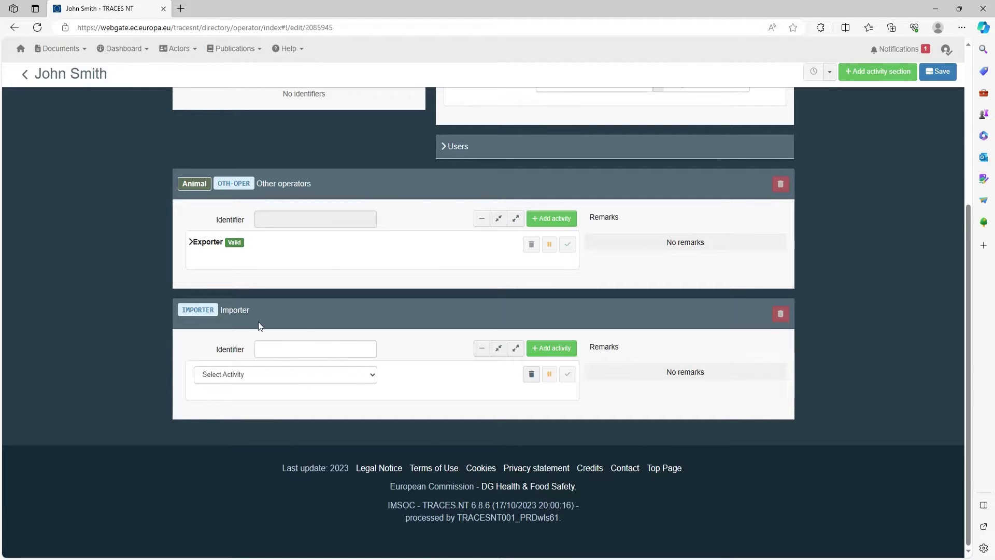
click(247, 382)
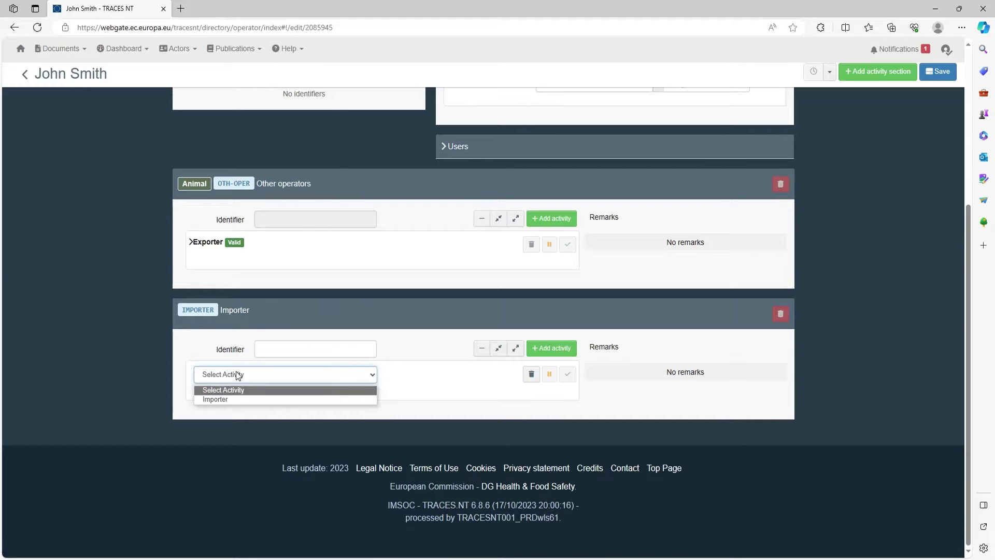
click(219, 400)
scroll(174, 386, down, 3)
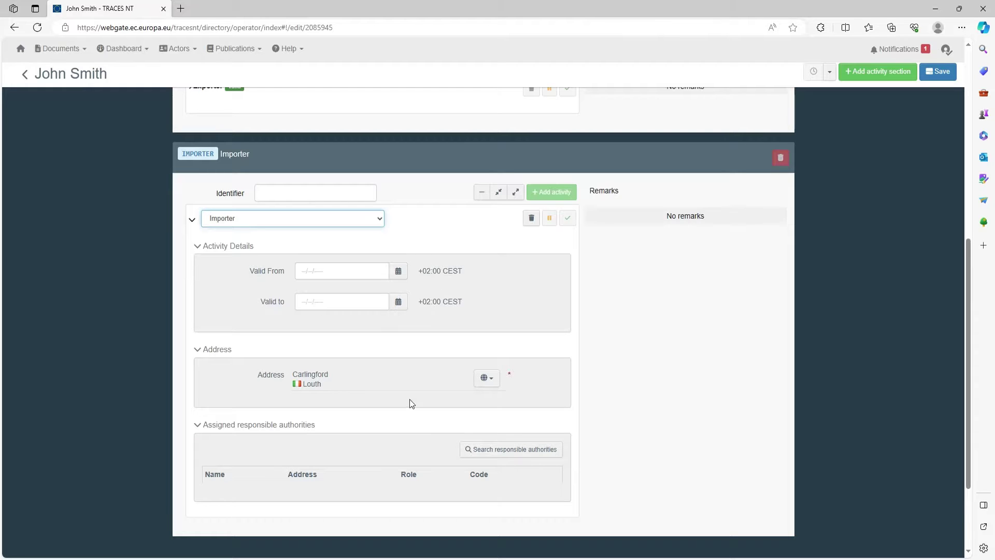
scroll(409, 400, down, 2)
Step: Search responsible authorities for 'navan' and assign Navan to the Importer activity
click(526, 371)
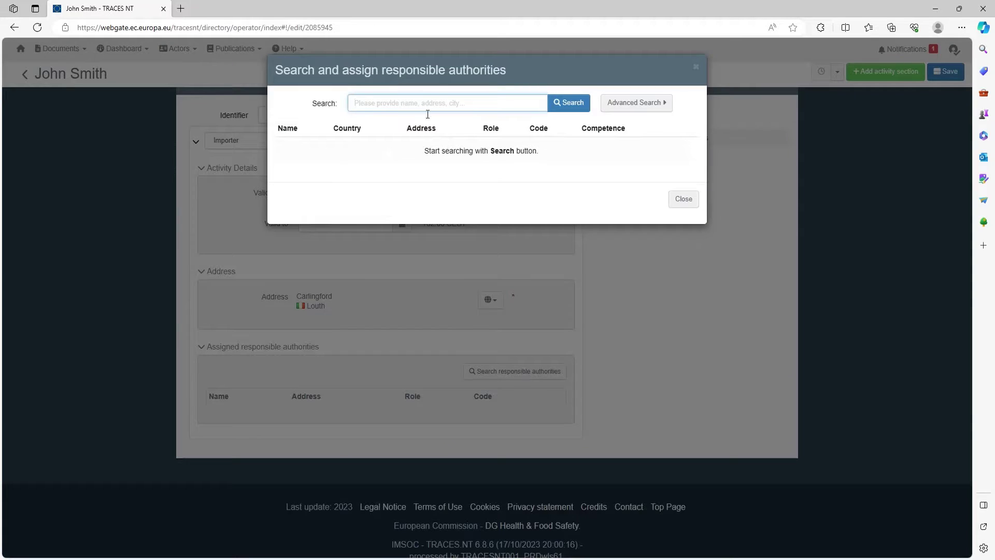
text(navan)
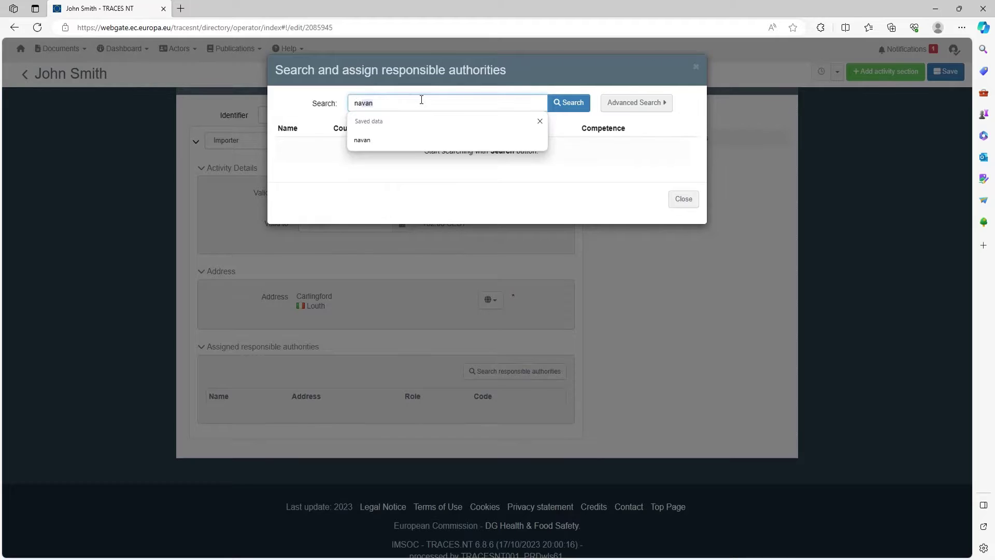
click(407, 142)
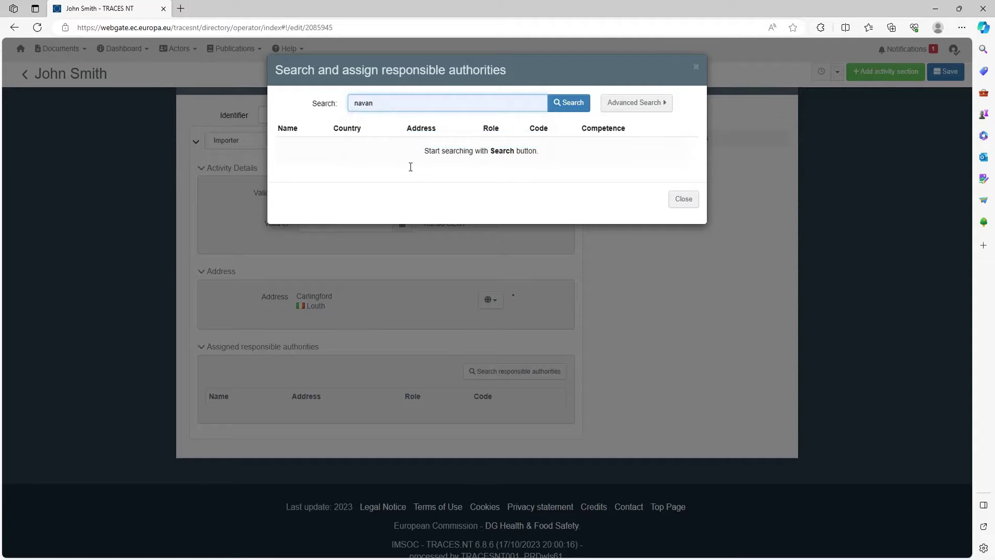
click(562, 103)
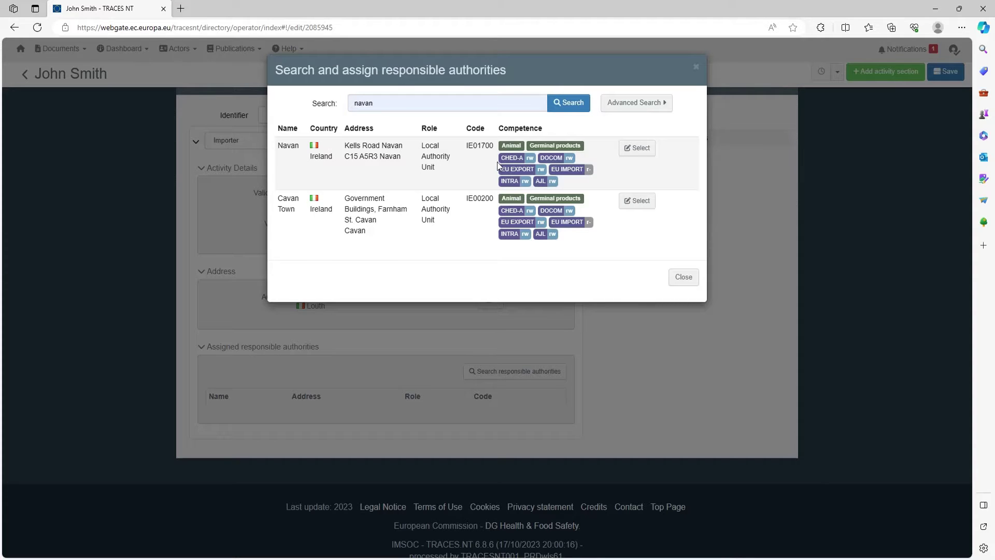
click(635, 152)
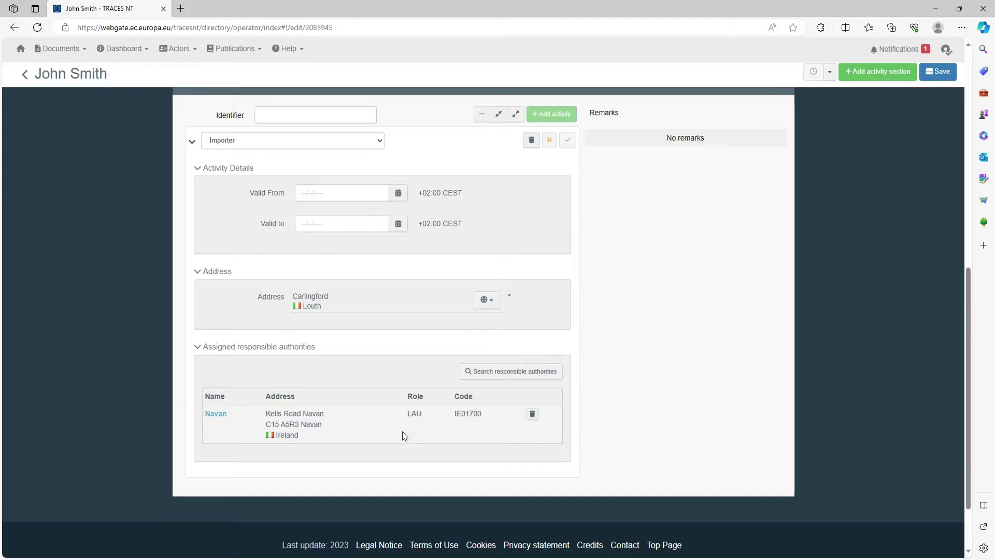
Step: Save the operator record and return to the Search Operator results
scroll(475, 432, up, 15)
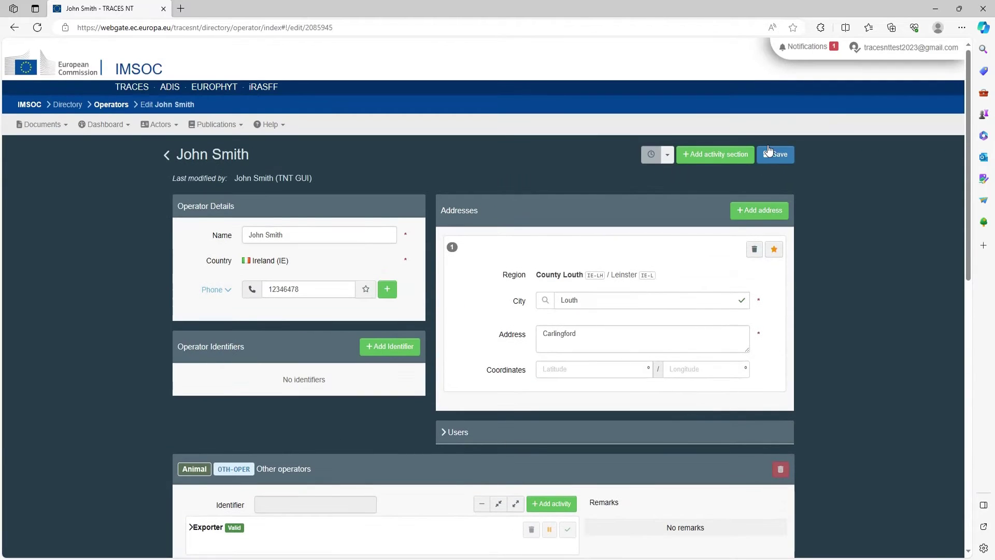
click(775, 155)
scroll(845, 308, down, 6)
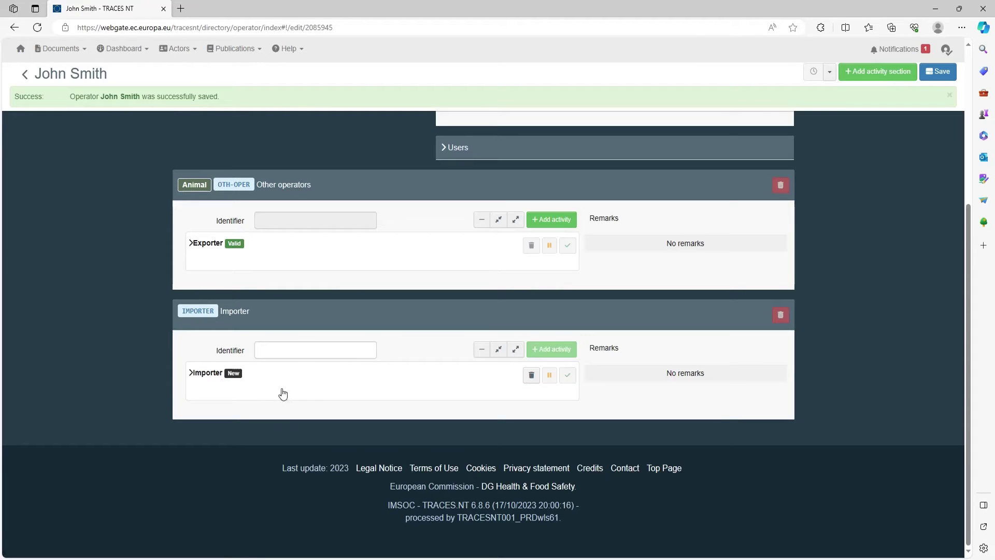
scroll(342, 384, up, 5)
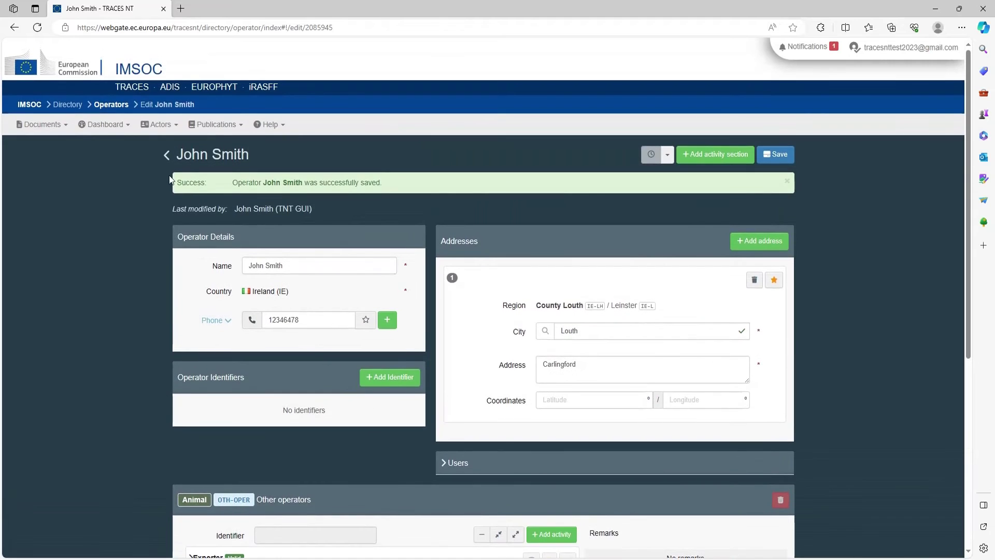
click(165, 155)
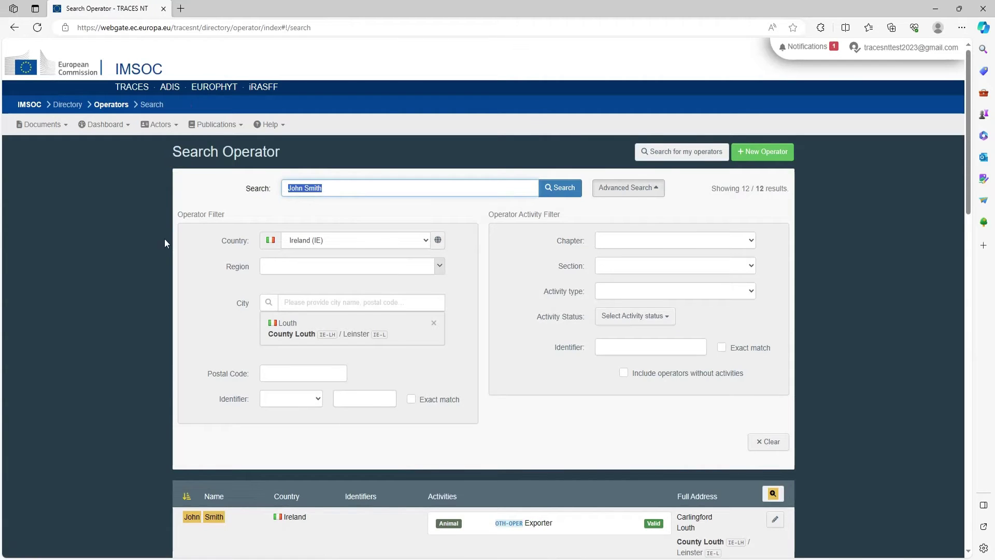